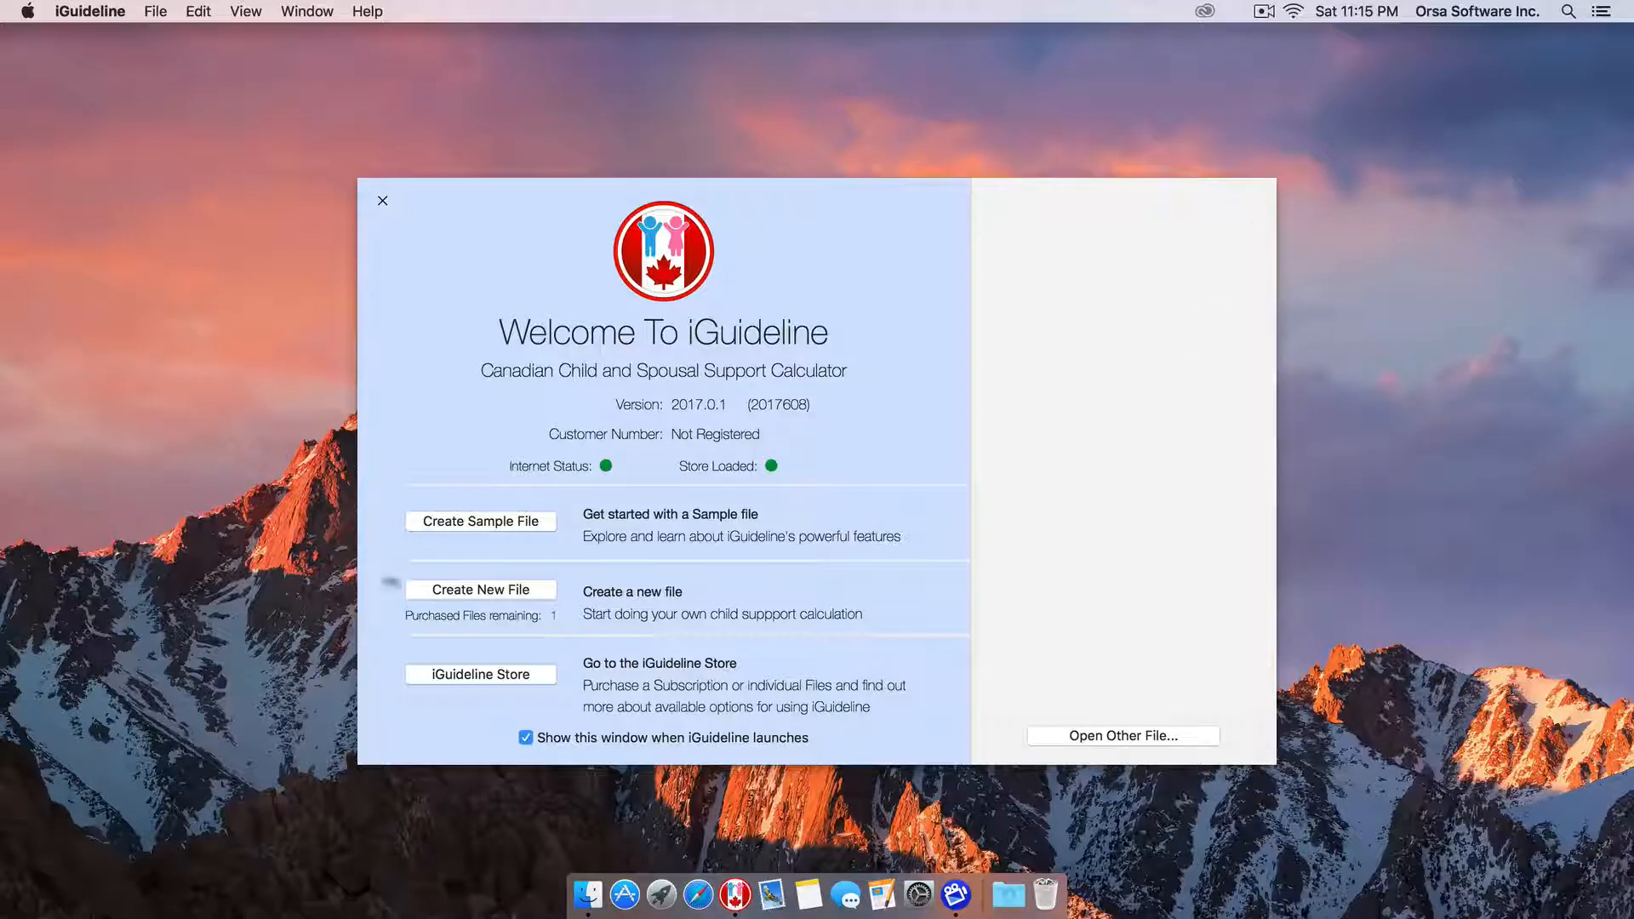
# Create a new file and enter the first parent's first and last name, born 1986-09-15.
pyautogui.click(444, 597)
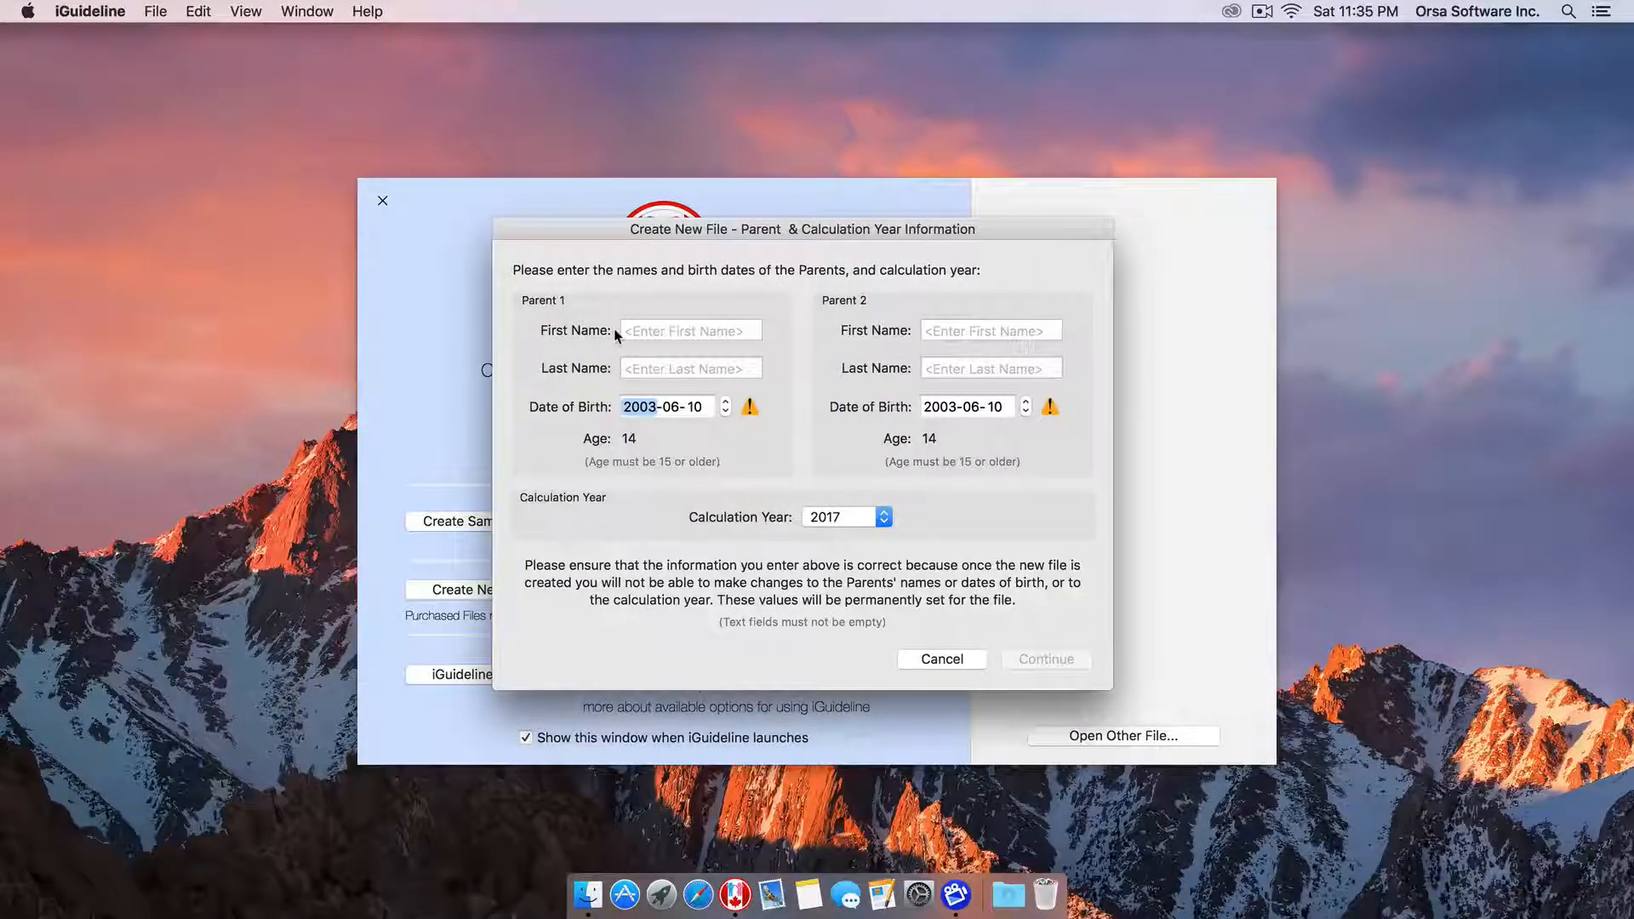
pyautogui.click(639, 331)
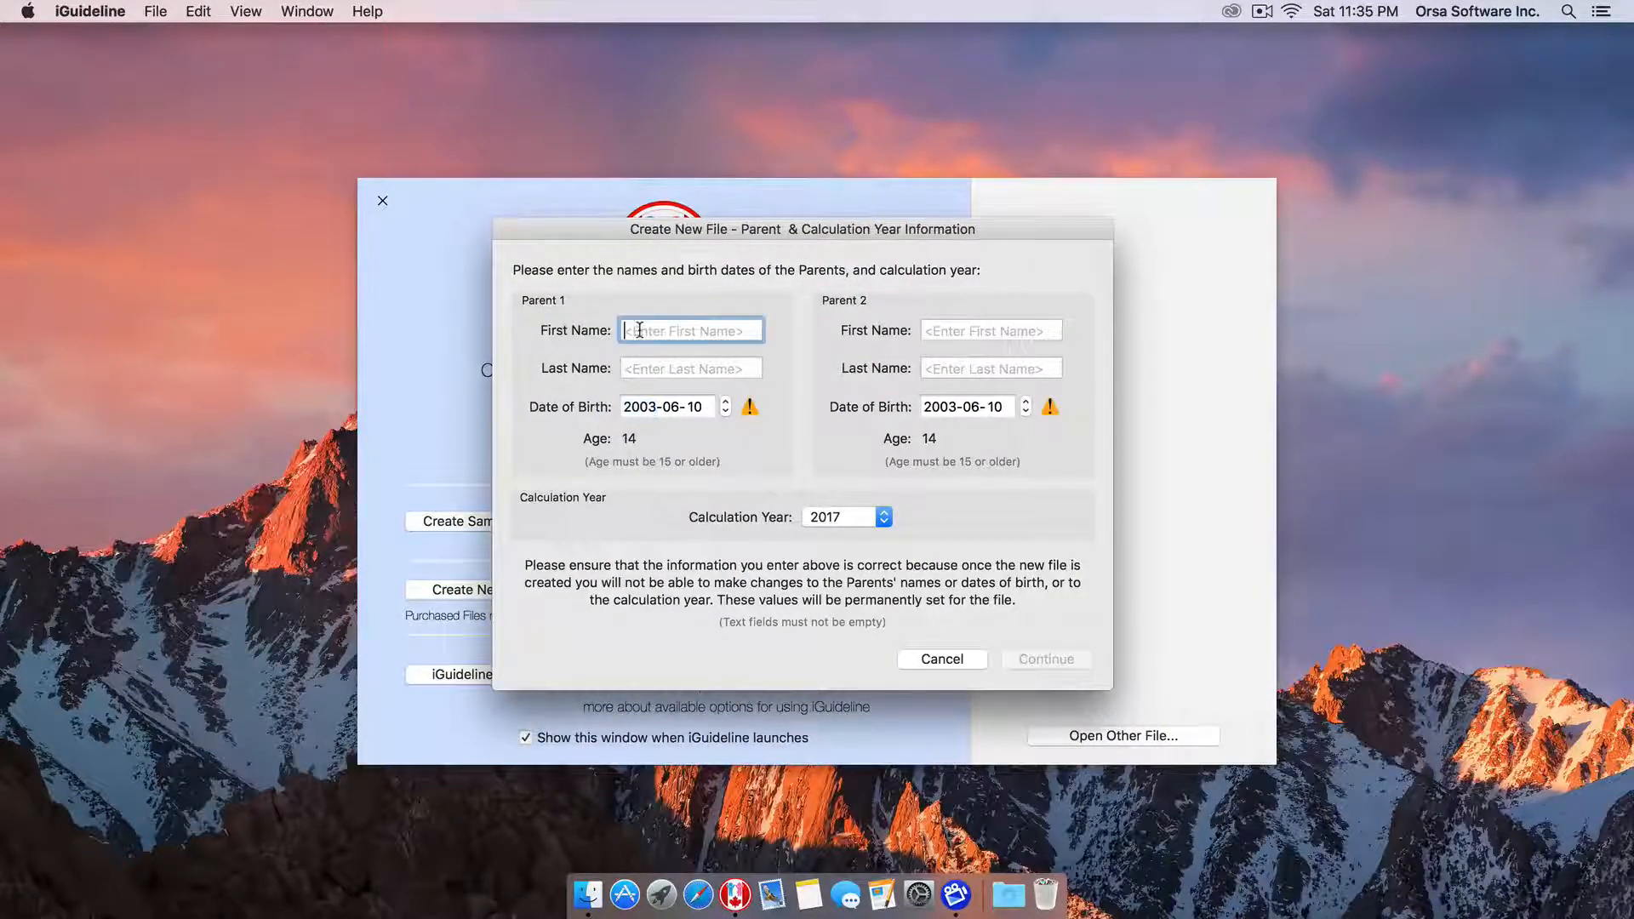
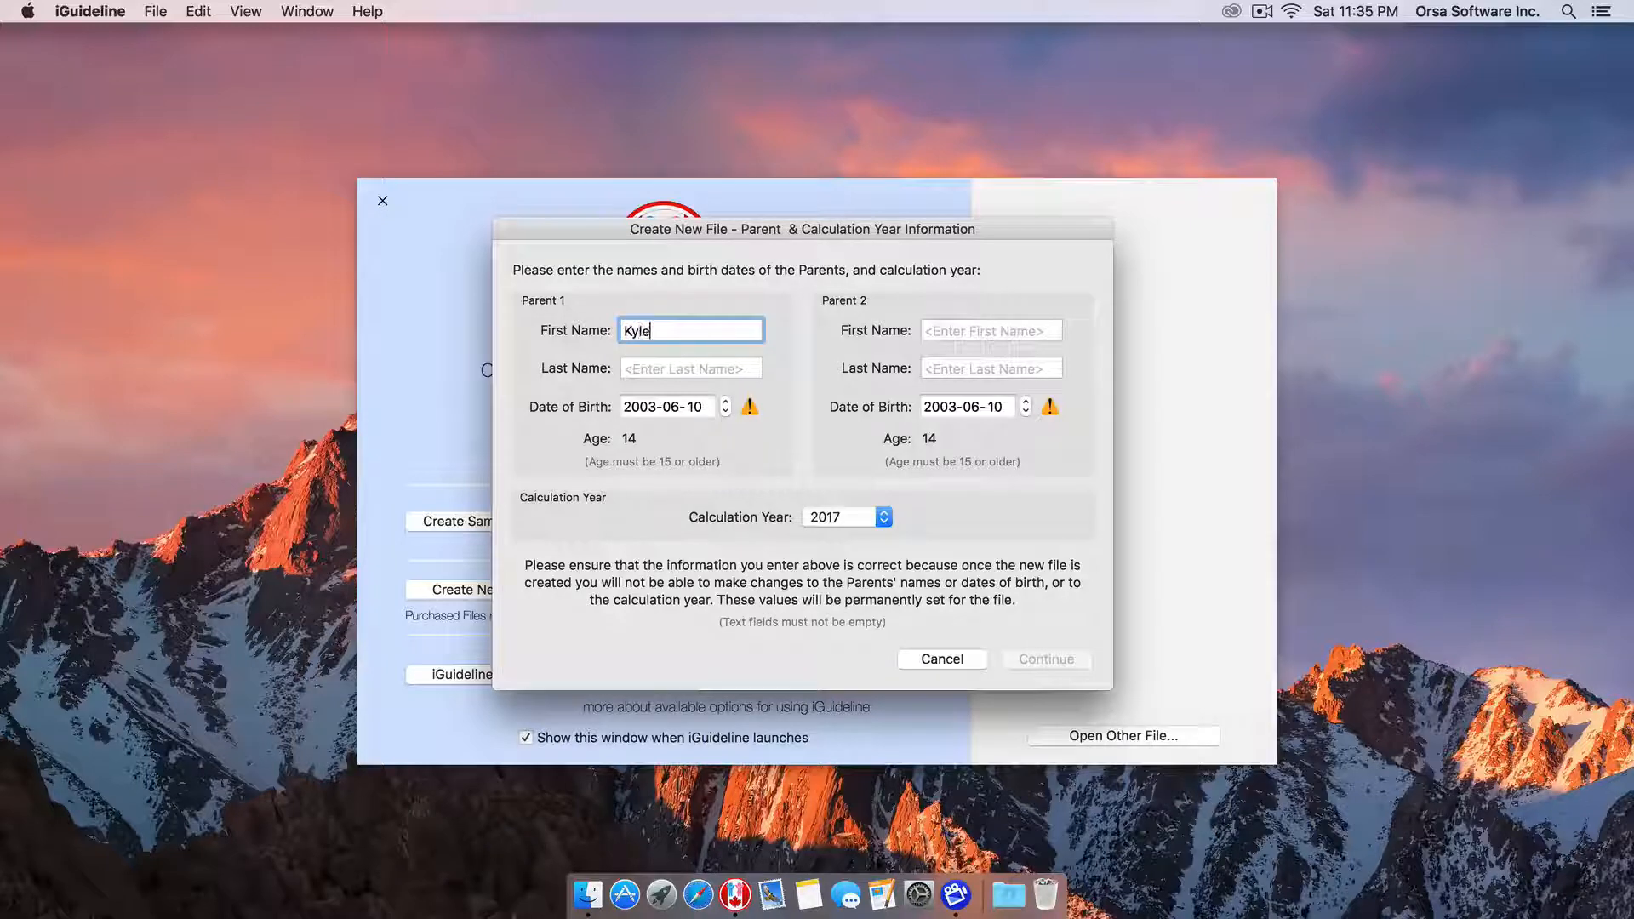
pyautogui.press('Tab')
pyautogui.press('Tab')
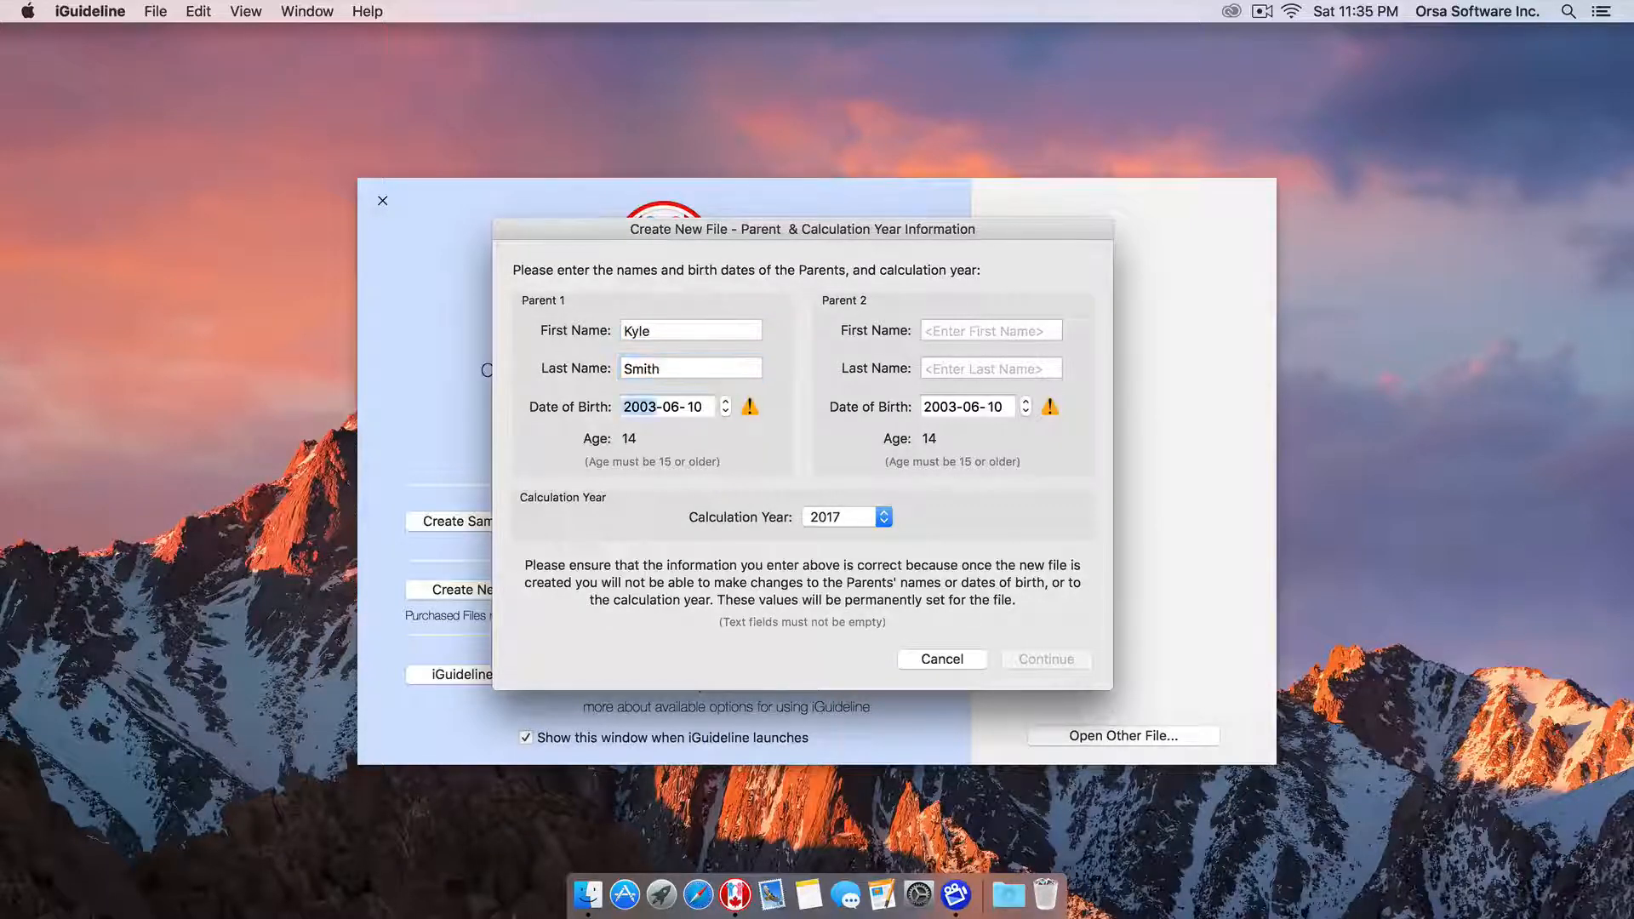
pyautogui.press('Down')
pyautogui.press('Down')
pyautogui.press('Down')
pyautogui.press('Down')
pyautogui.press('Down')
pyautogui.press('Down')
pyautogui.press('Down')
pyautogui.press('Down')
pyautogui.press('Down')
pyautogui.press('Down')
pyautogui.press('Down')
pyautogui.press('Down')
pyautogui.press('Down')
pyautogui.press('Down')
pyautogui.press('Down')
pyautogui.press('Down')
pyautogui.press('Right')
pyautogui.press('Up')
pyautogui.press('Up')
pyautogui.press('Up')
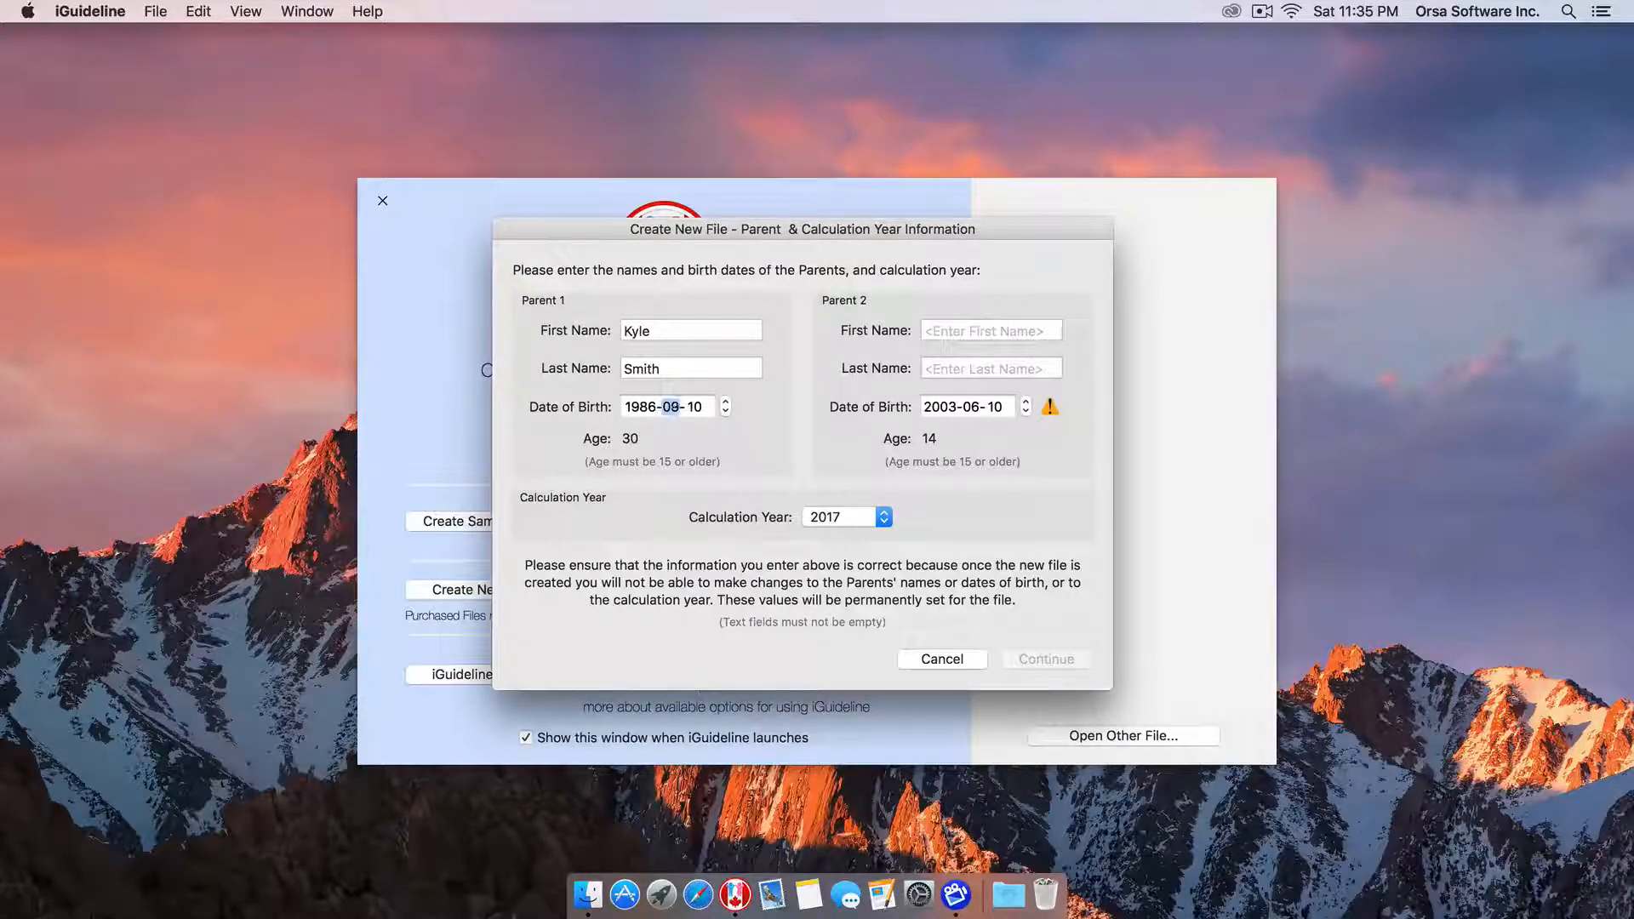
pyautogui.press('Right')
pyautogui.press('Up')
pyautogui.press('Up')
pyautogui.press('Up')
pyautogui.press('Up')
pyautogui.press('Up')
pyautogui.press('Tab')
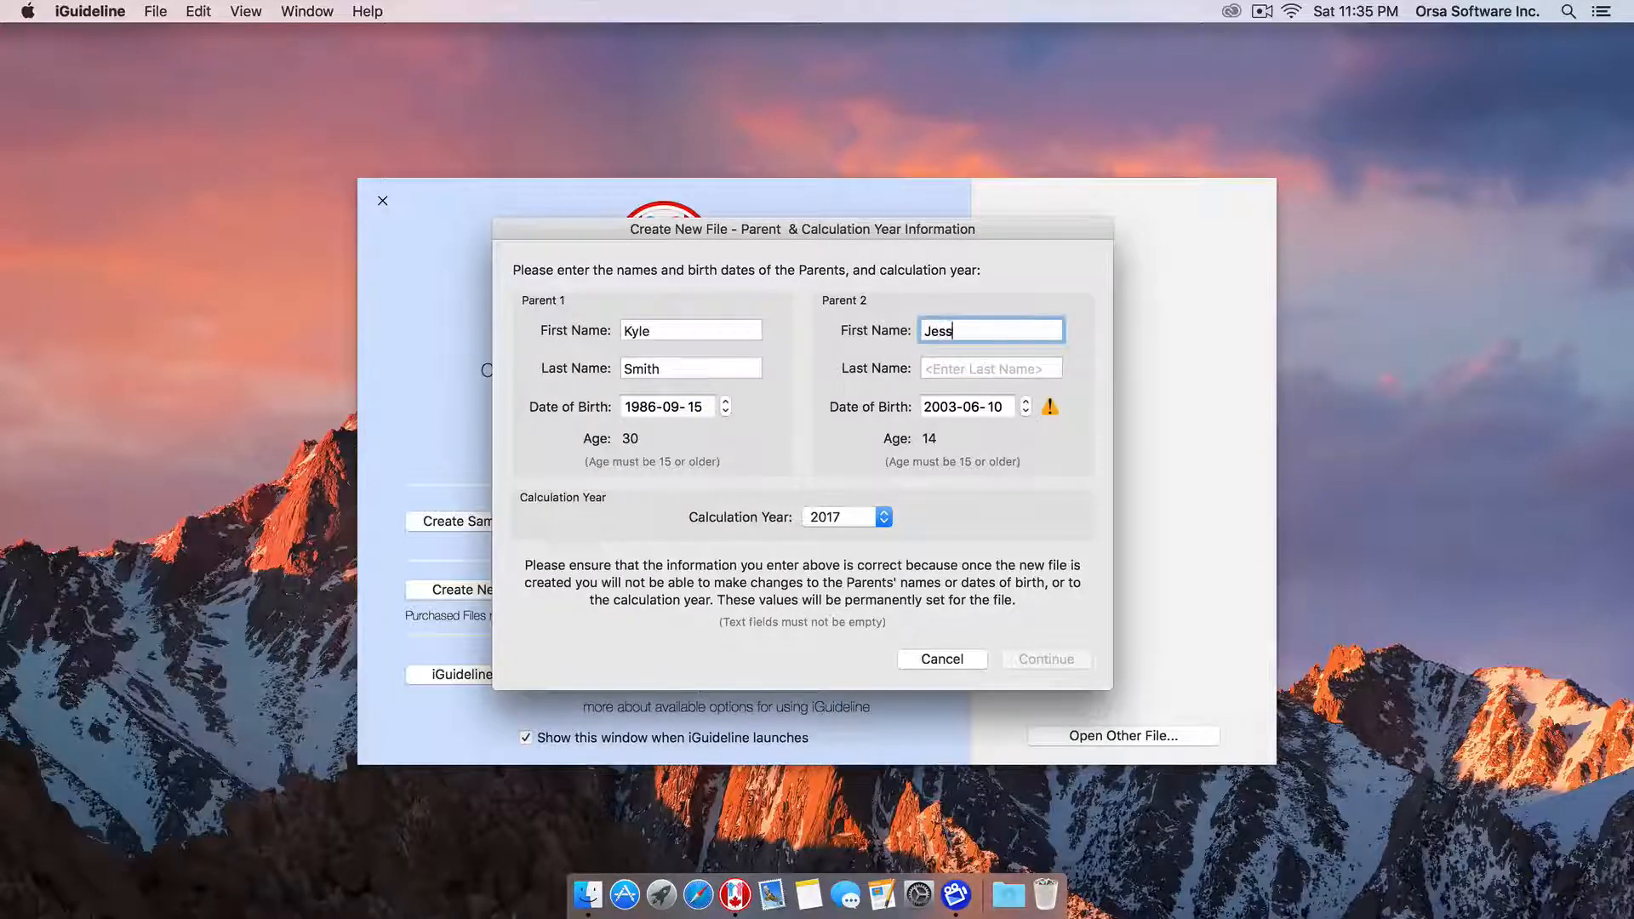
pyautogui.press('Tab')
pyautogui.press('Tab')
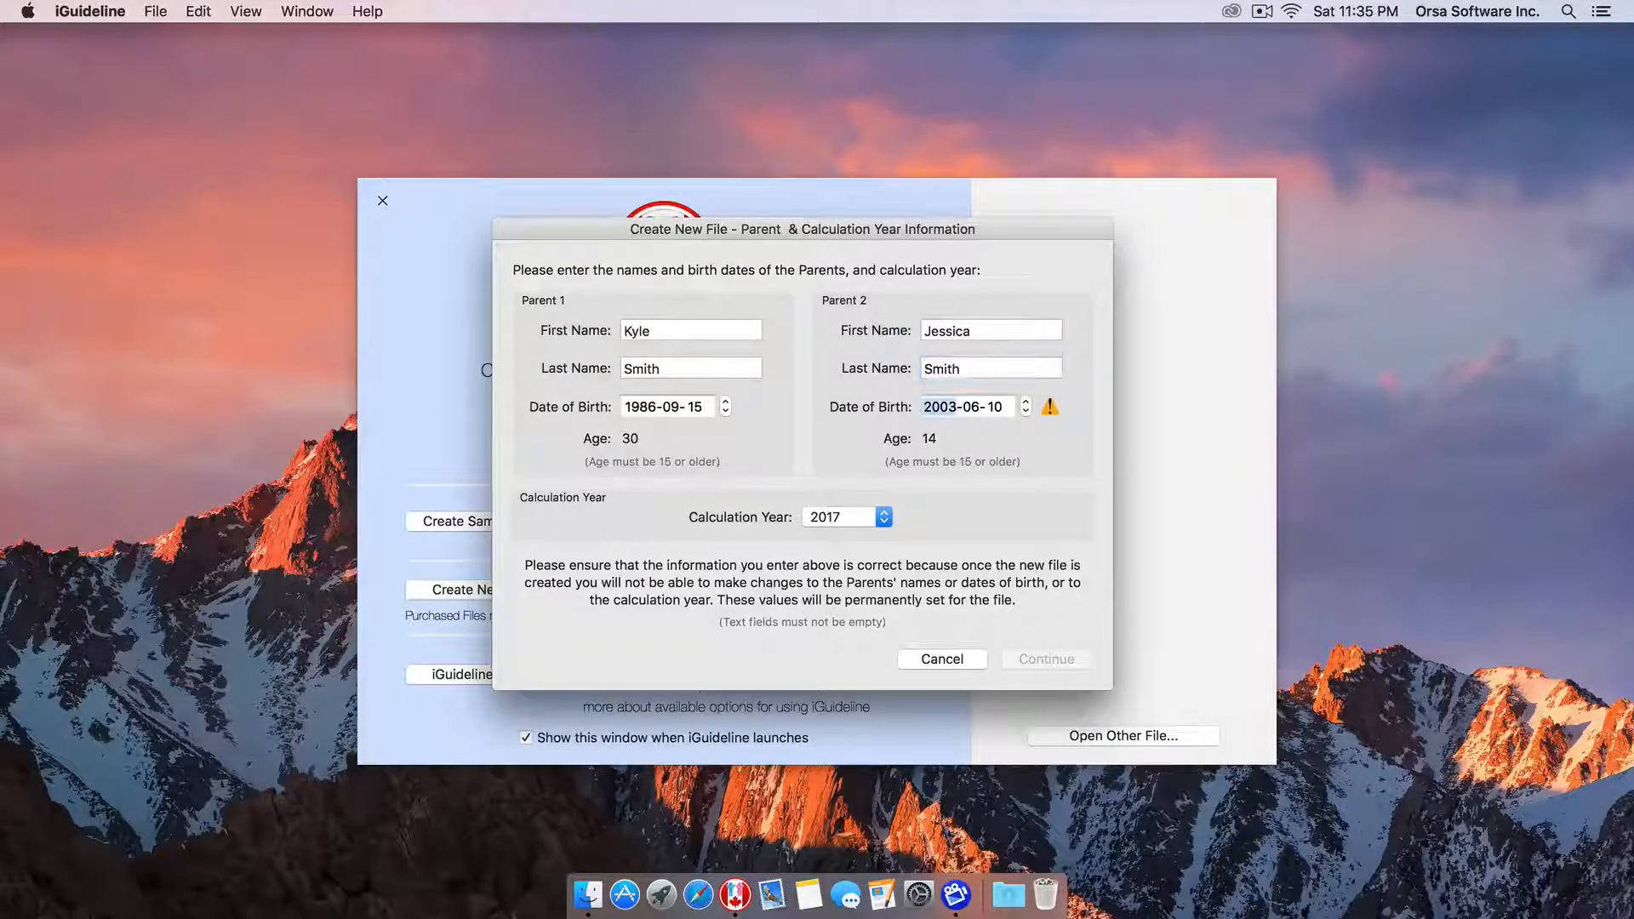
pyautogui.press('Down')
pyautogui.press('Down')
pyautogui.press('Down')
pyautogui.press('Down')
pyautogui.press('Down')
pyautogui.press('Down')
pyautogui.press('Down')
pyautogui.press('Down')
pyautogui.press('Down')
pyautogui.press('Down')
pyautogui.press('Down')
pyautogui.press('Down')
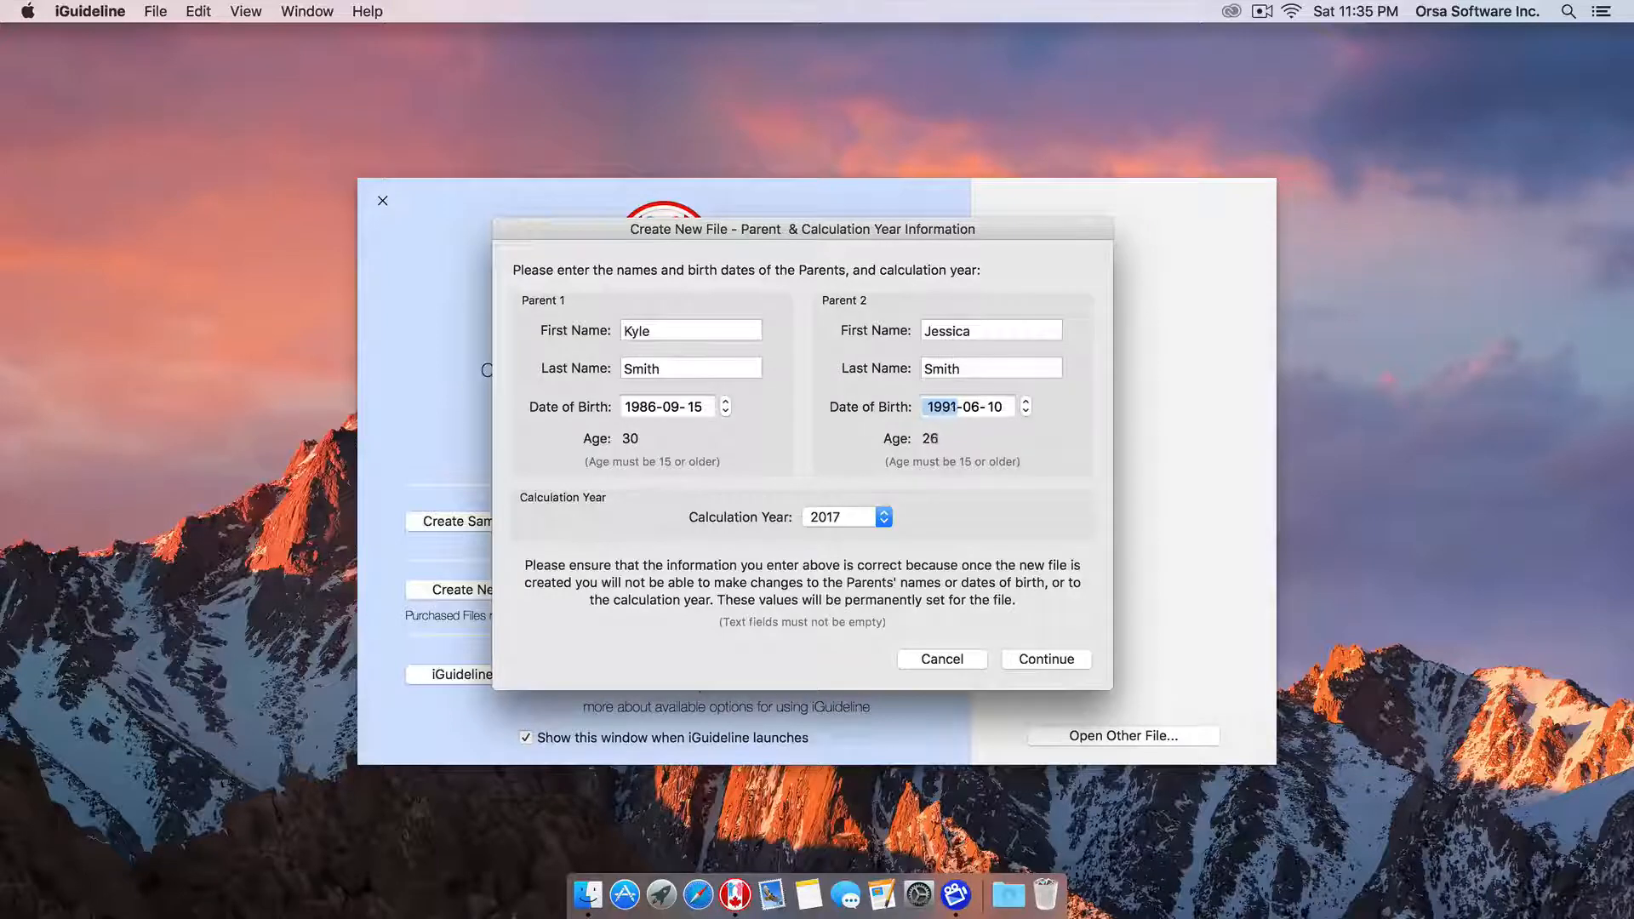
pyautogui.press('Down')
pyautogui.press('Down')
pyautogui.press('Down')
pyautogui.press('Down')
pyautogui.press('Tab')
pyautogui.press('Up')
pyautogui.press('Tab')
pyautogui.press('Up')
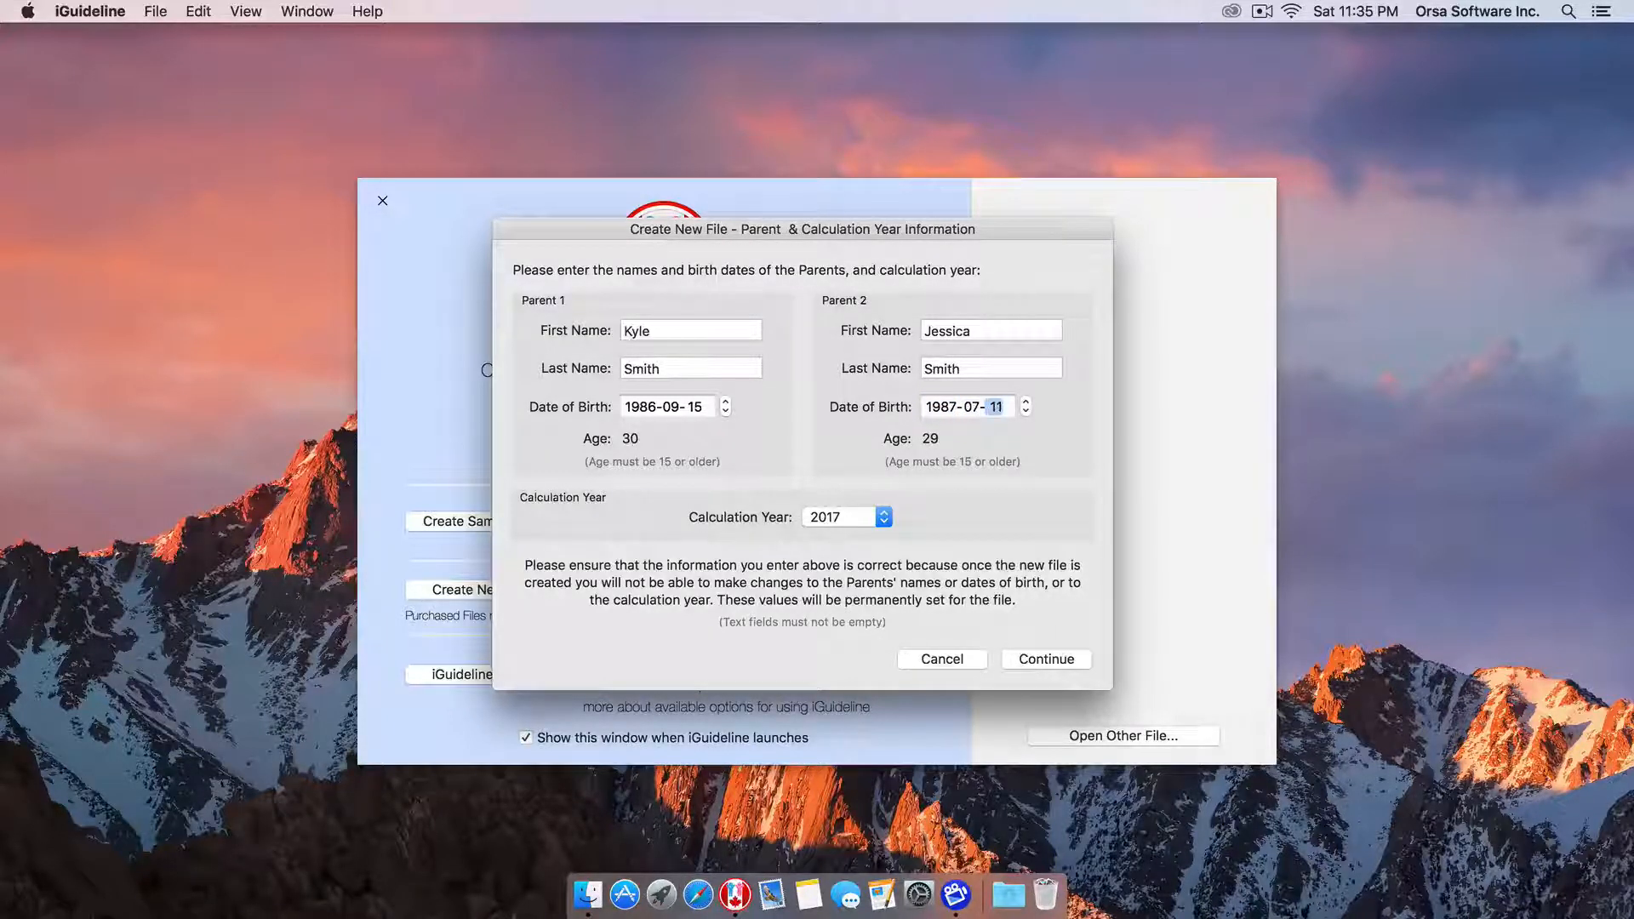
pyautogui.press('Up')
pyautogui.press('Up')
pyautogui.press('Up')
pyautogui.press('Up')
pyautogui.press('Up')
pyautogui.press('Up')
pyautogui.press('Up')
pyautogui.press('Up')
pyautogui.press('Up')
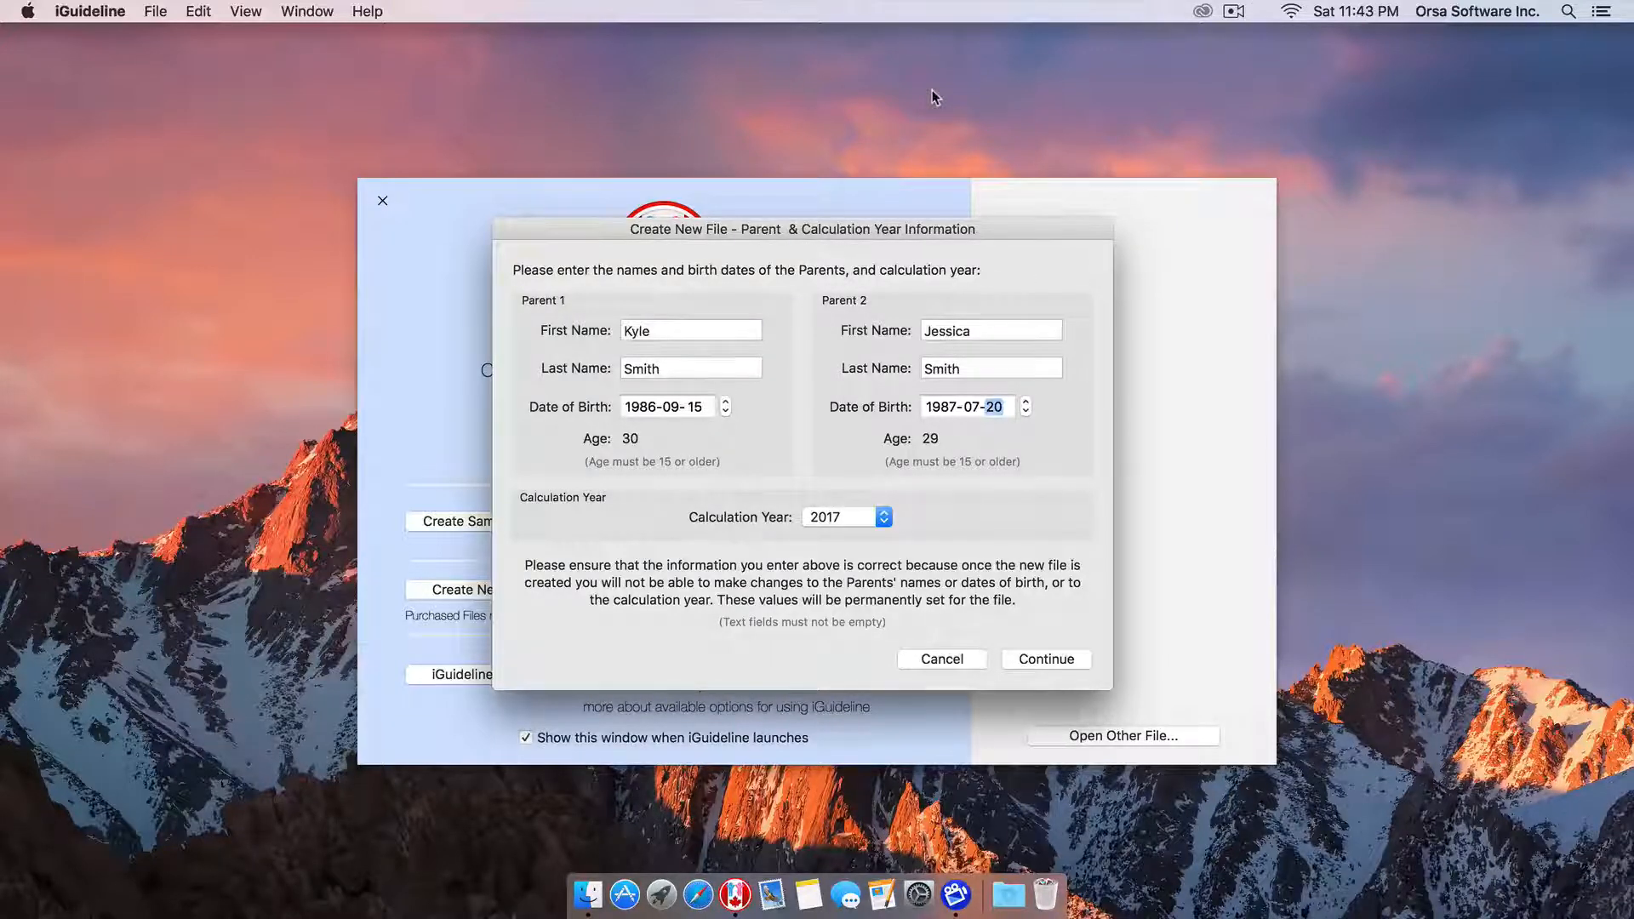
# Leave the calculation year at 2017 and accept the parent details.
pyautogui.click(838, 518)
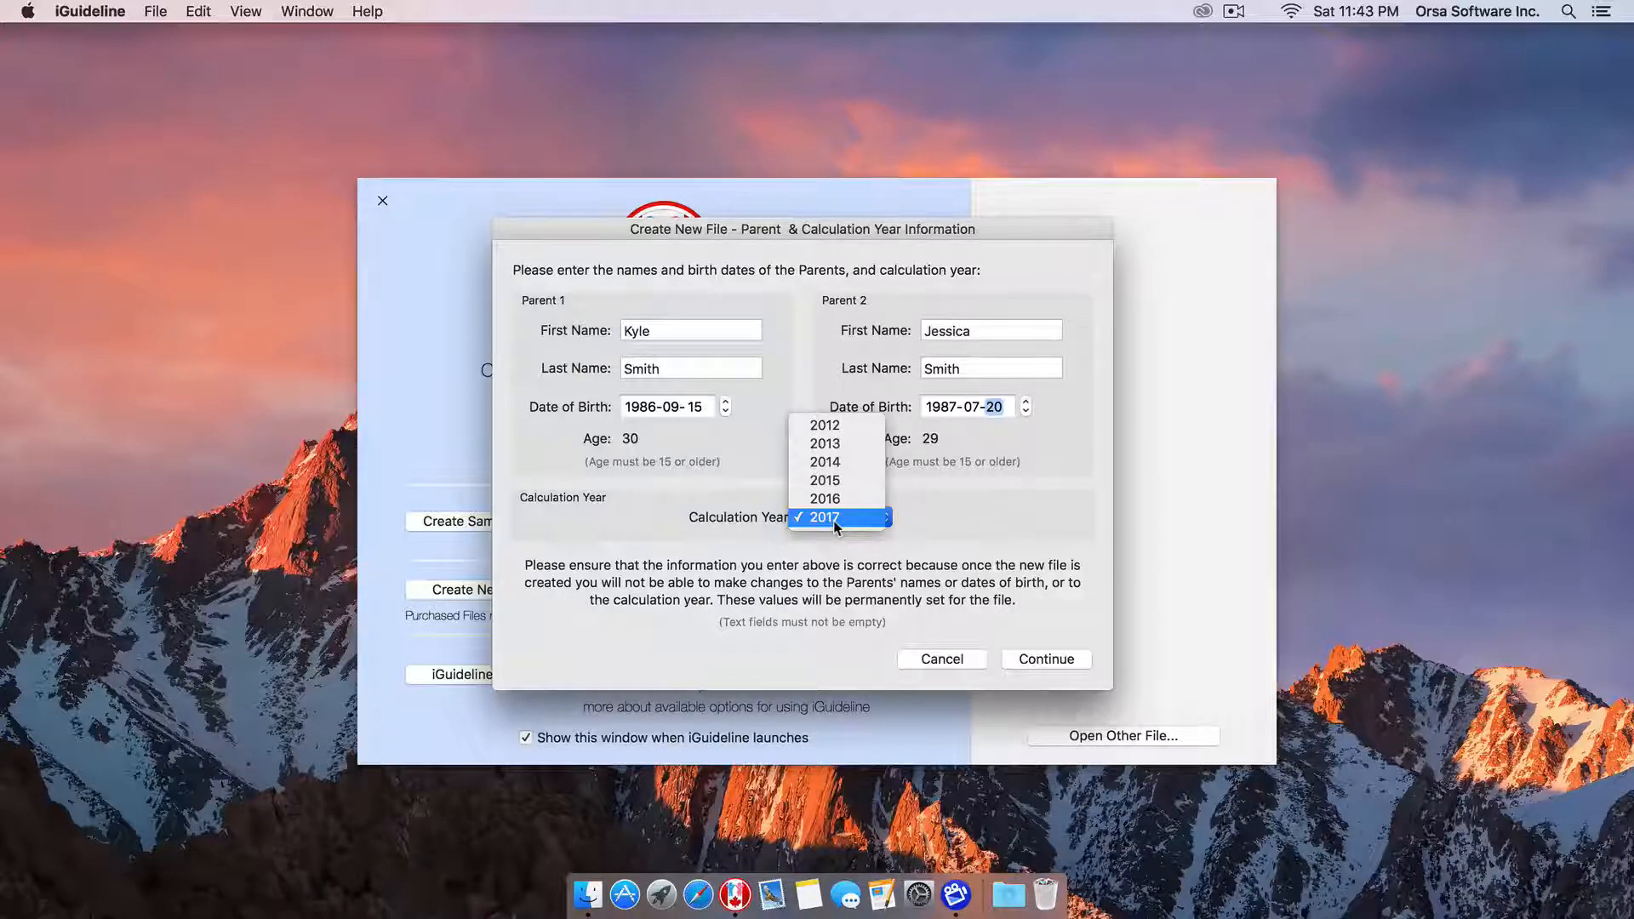
pyautogui.click(834, 518)
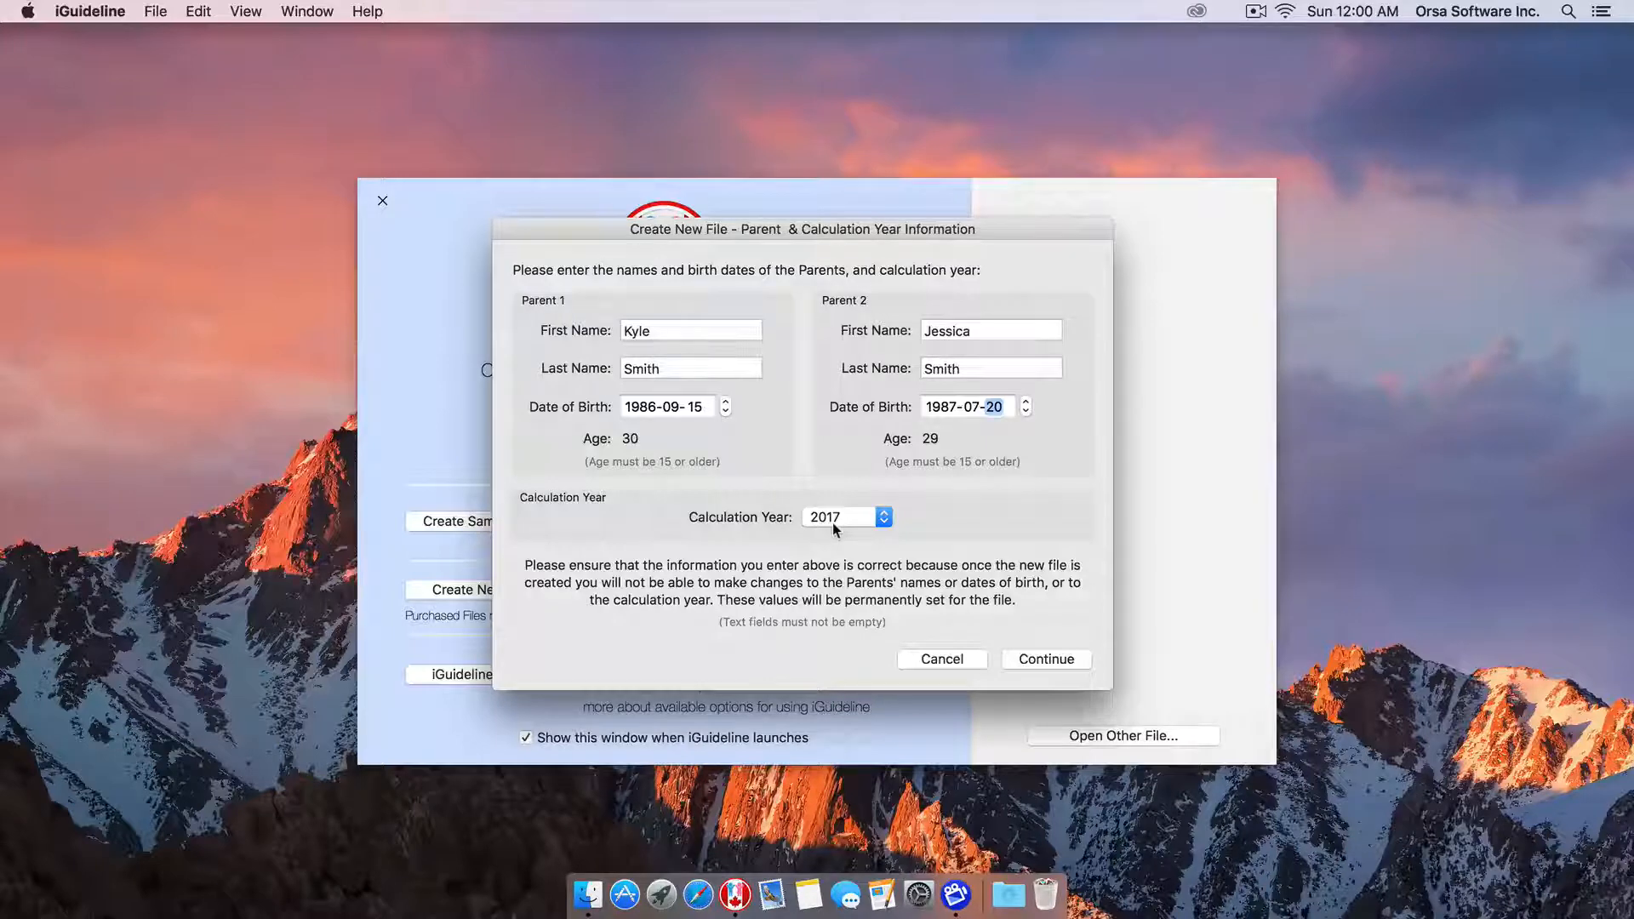
pyautogui.click(1042, 661)
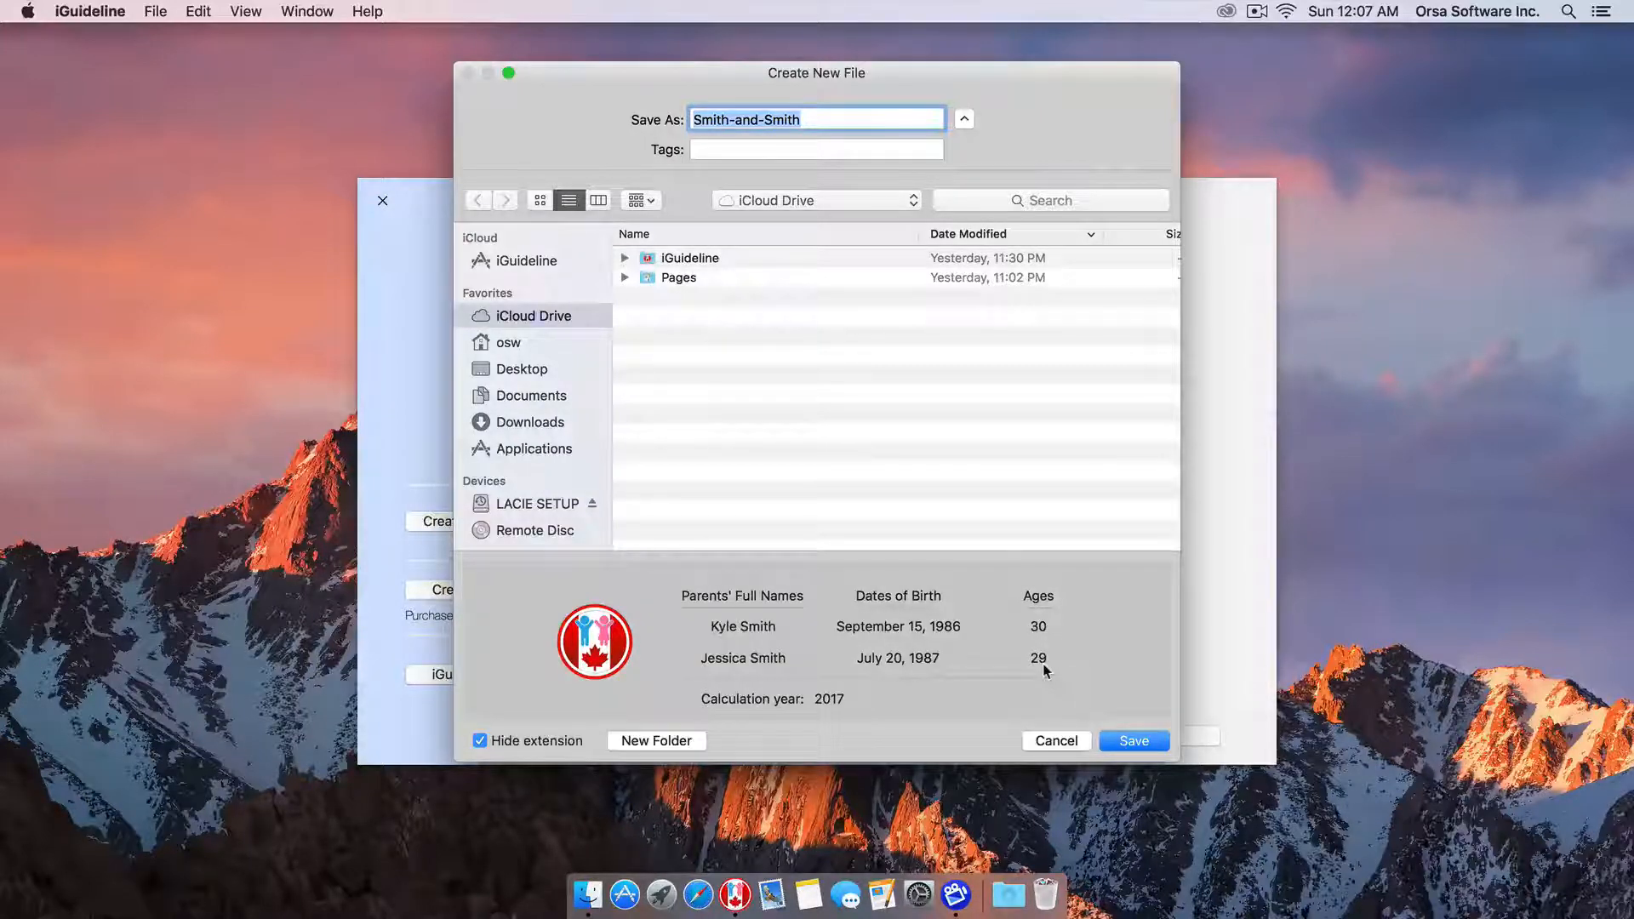
# Save the file as Smith-and-Smith.igln in the iGuideline iCloud folder.
pyautogui.click(789, 206)
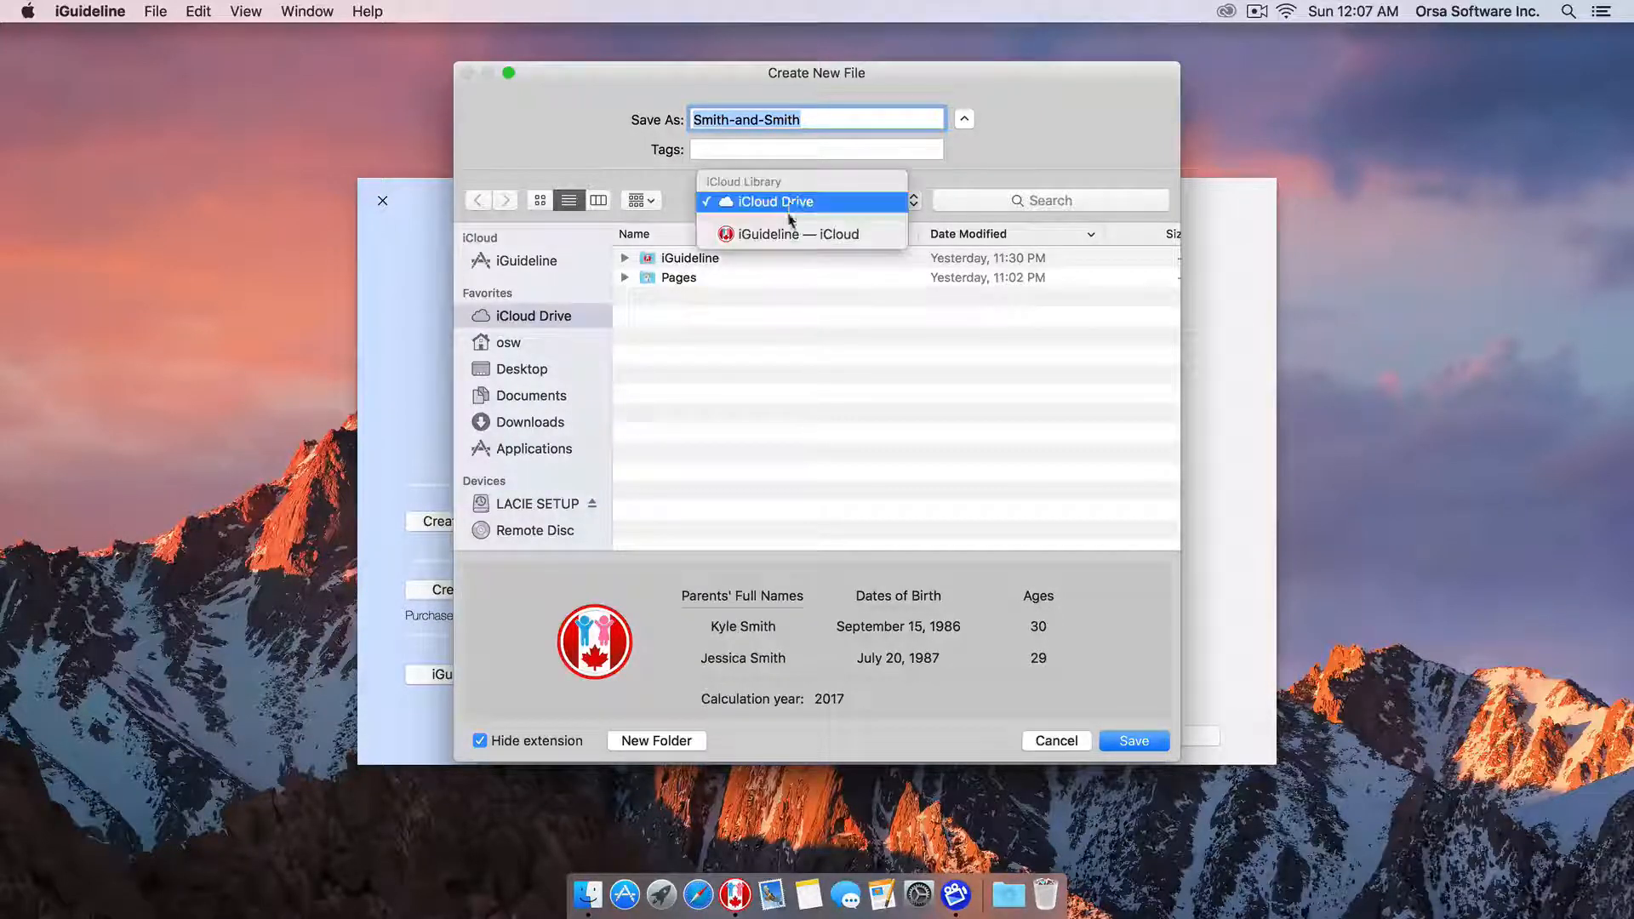
pyautogui.click(784, 236)
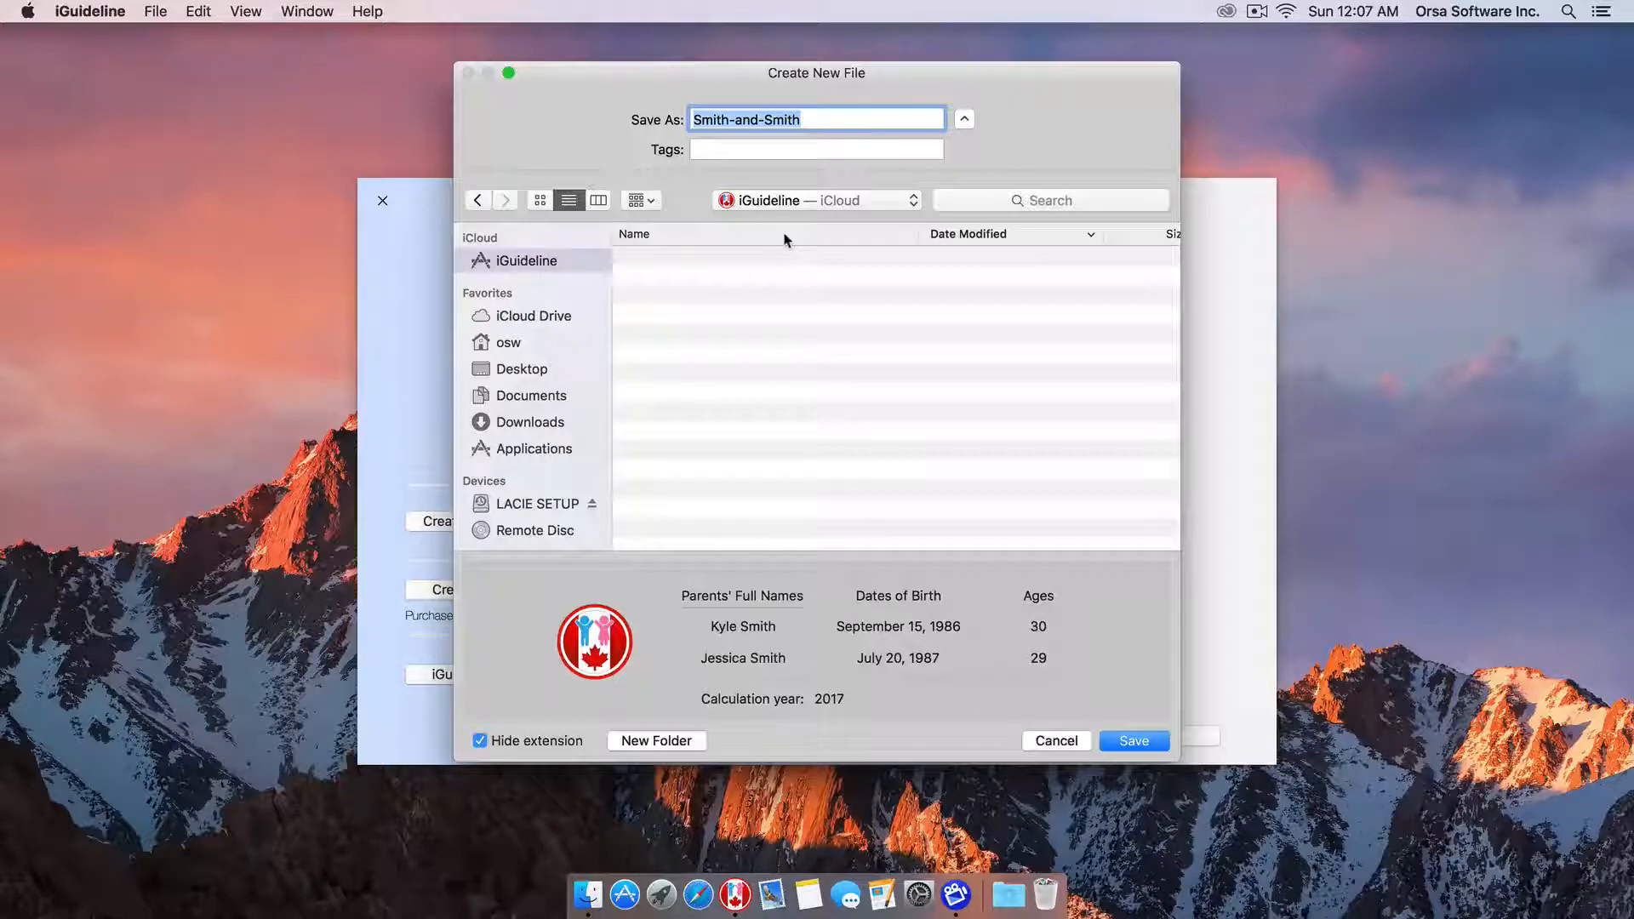
pyautogui.click(1127, 742)
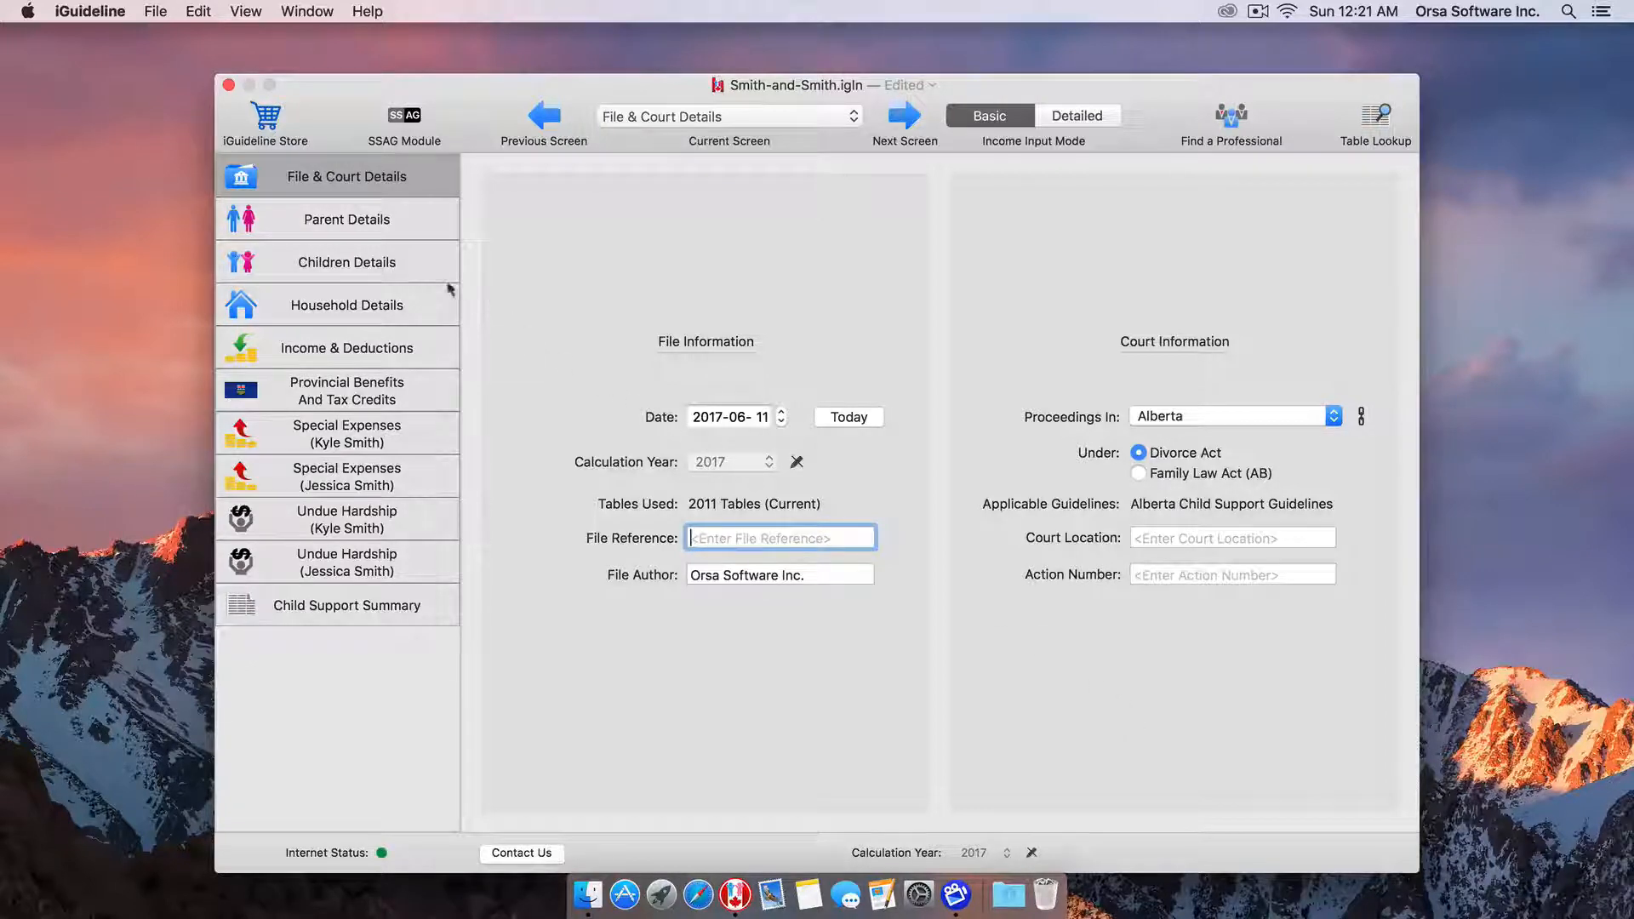
# Switch to the Parent Details page from the sidebar.
pyautogui.click(376, 225)
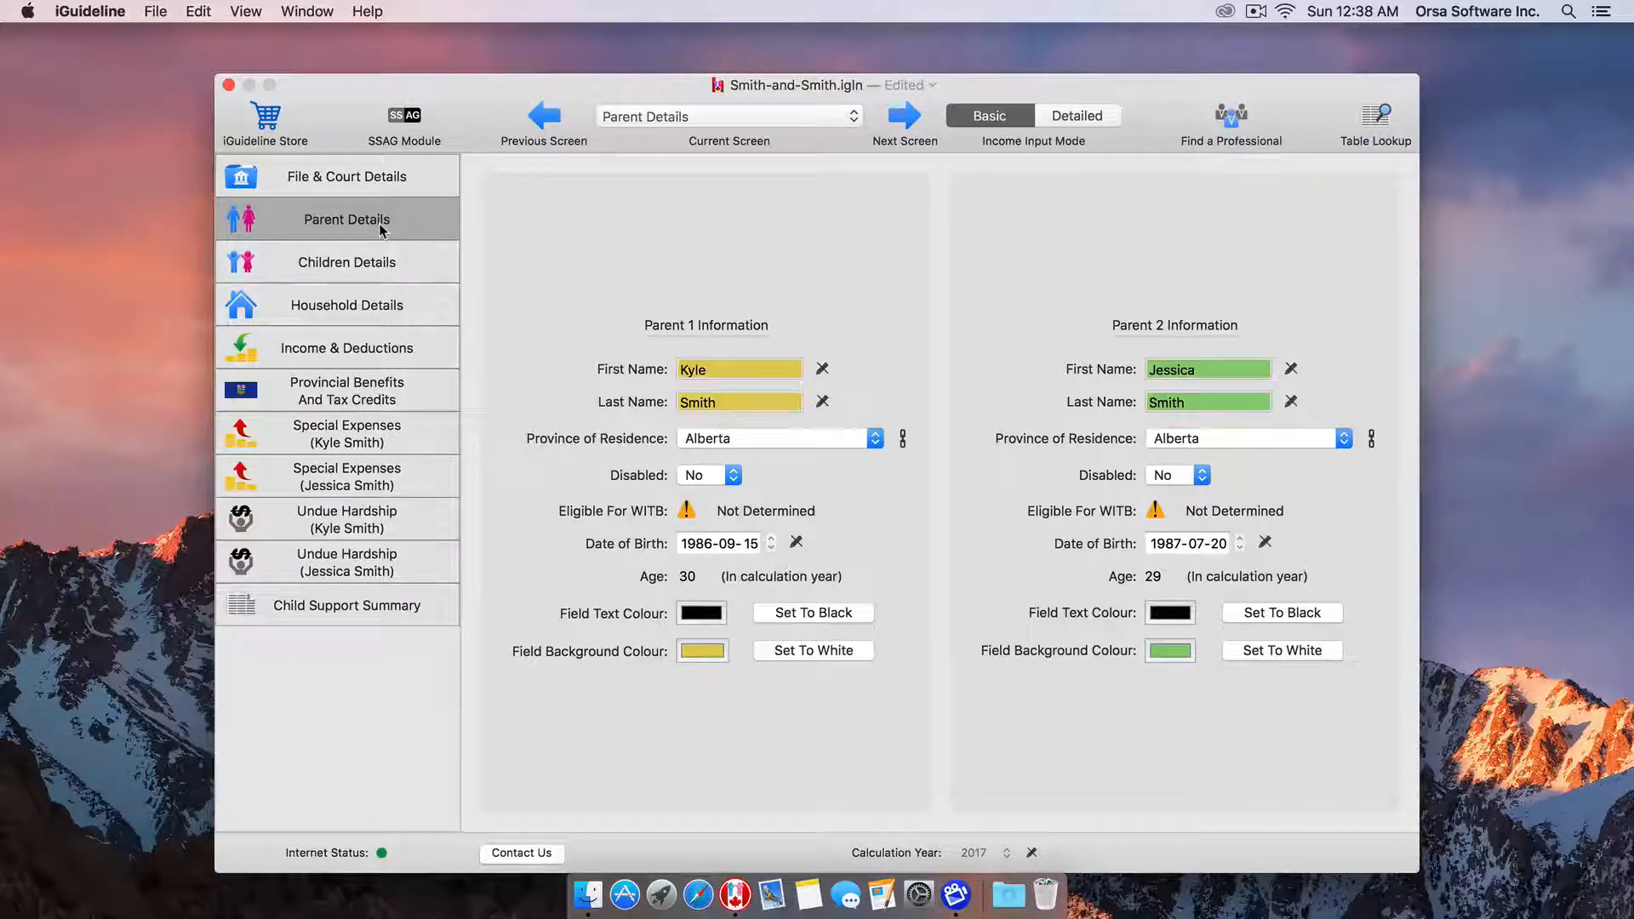
# Open Parent 1's Working Income Tax Benefit eligibility requirements.
pyautogui.click(687, 512)
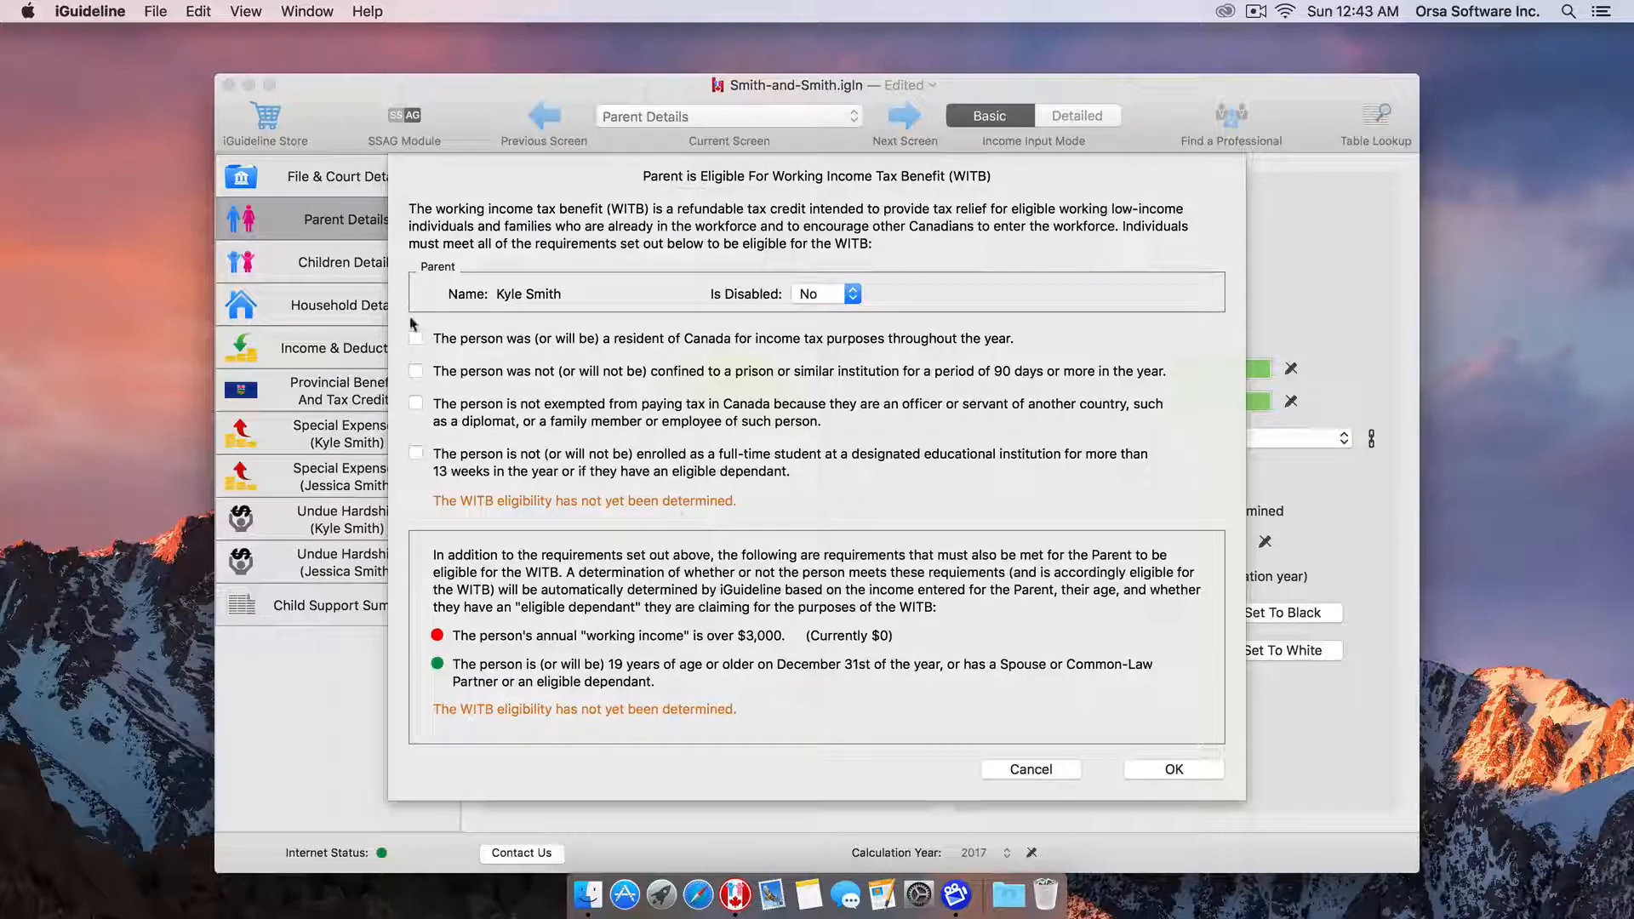
# Confirm all four WITB requirements for the first parent: resident, not imprisoned, not tax-exempt, not student.
pyautogui.click(416, 339)
pyautogui.click(416, 371)
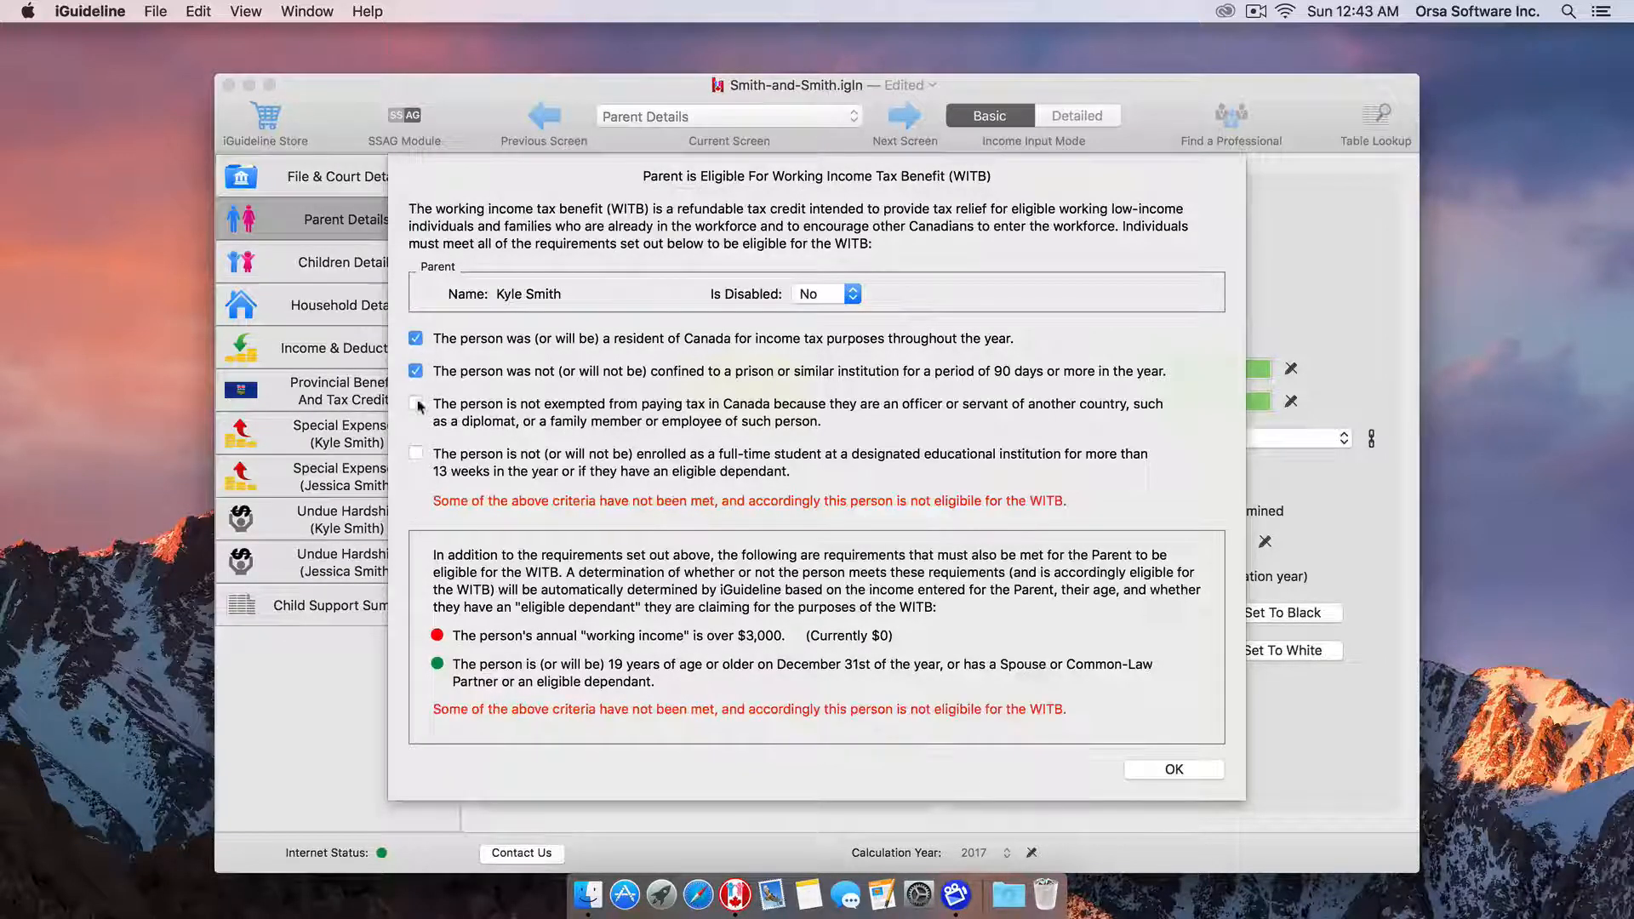
pyautogui.click(416, 402)
pyautogui.click(416, 453)
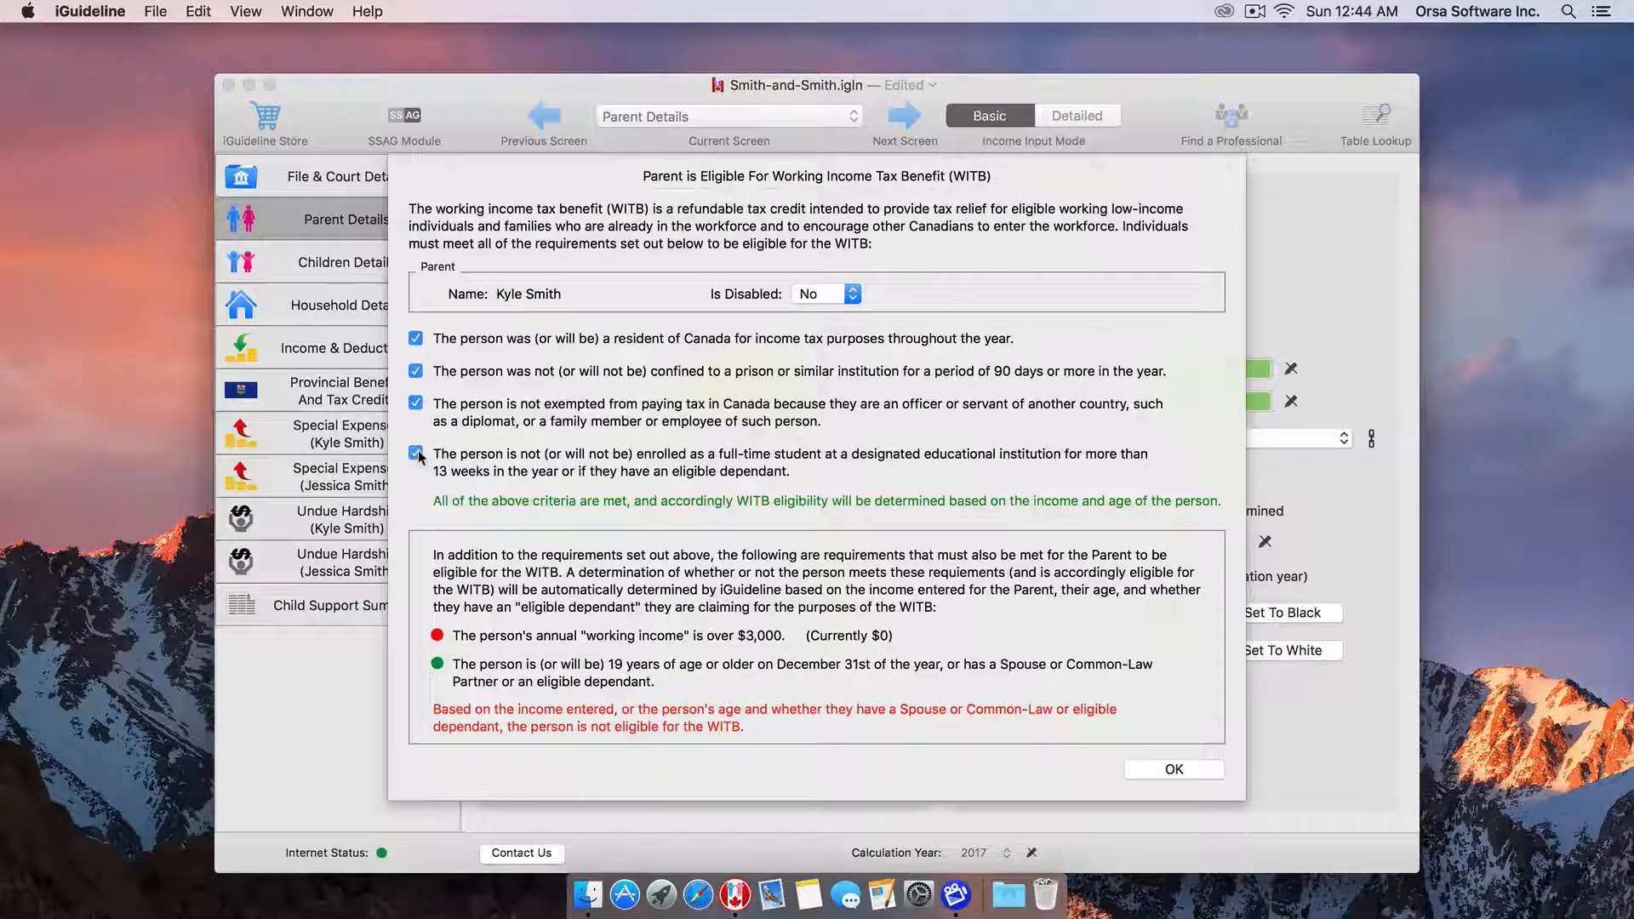
pyautogui.click(1142, 770)
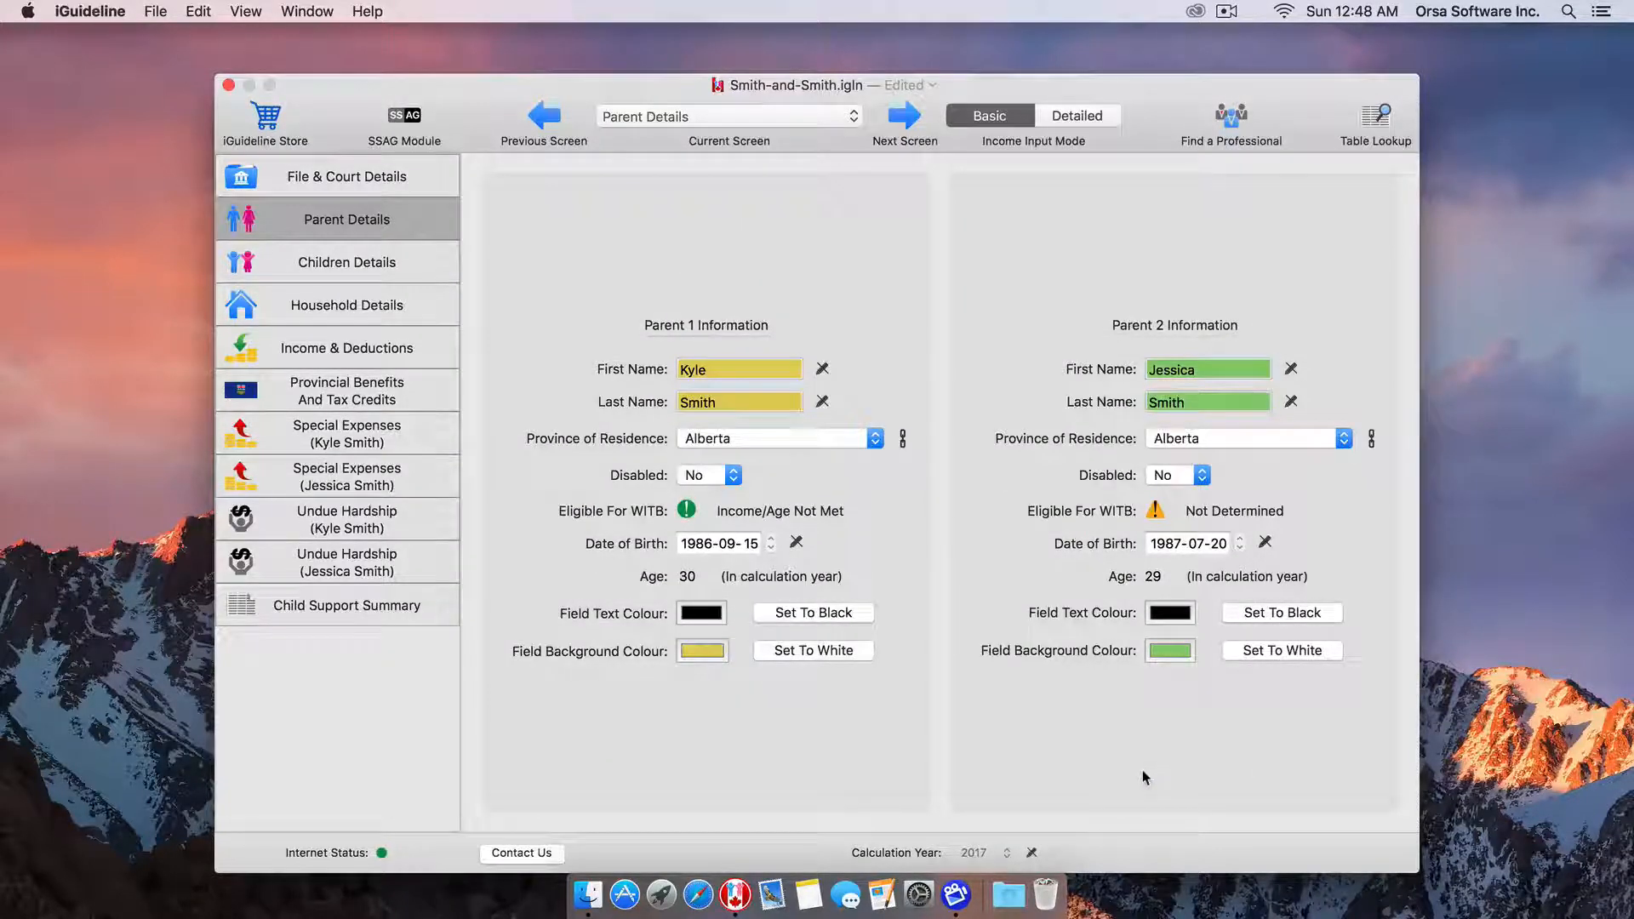
# Confirm the same four WITB requirements for the second parent.
pyautogui.click(1154, 513)
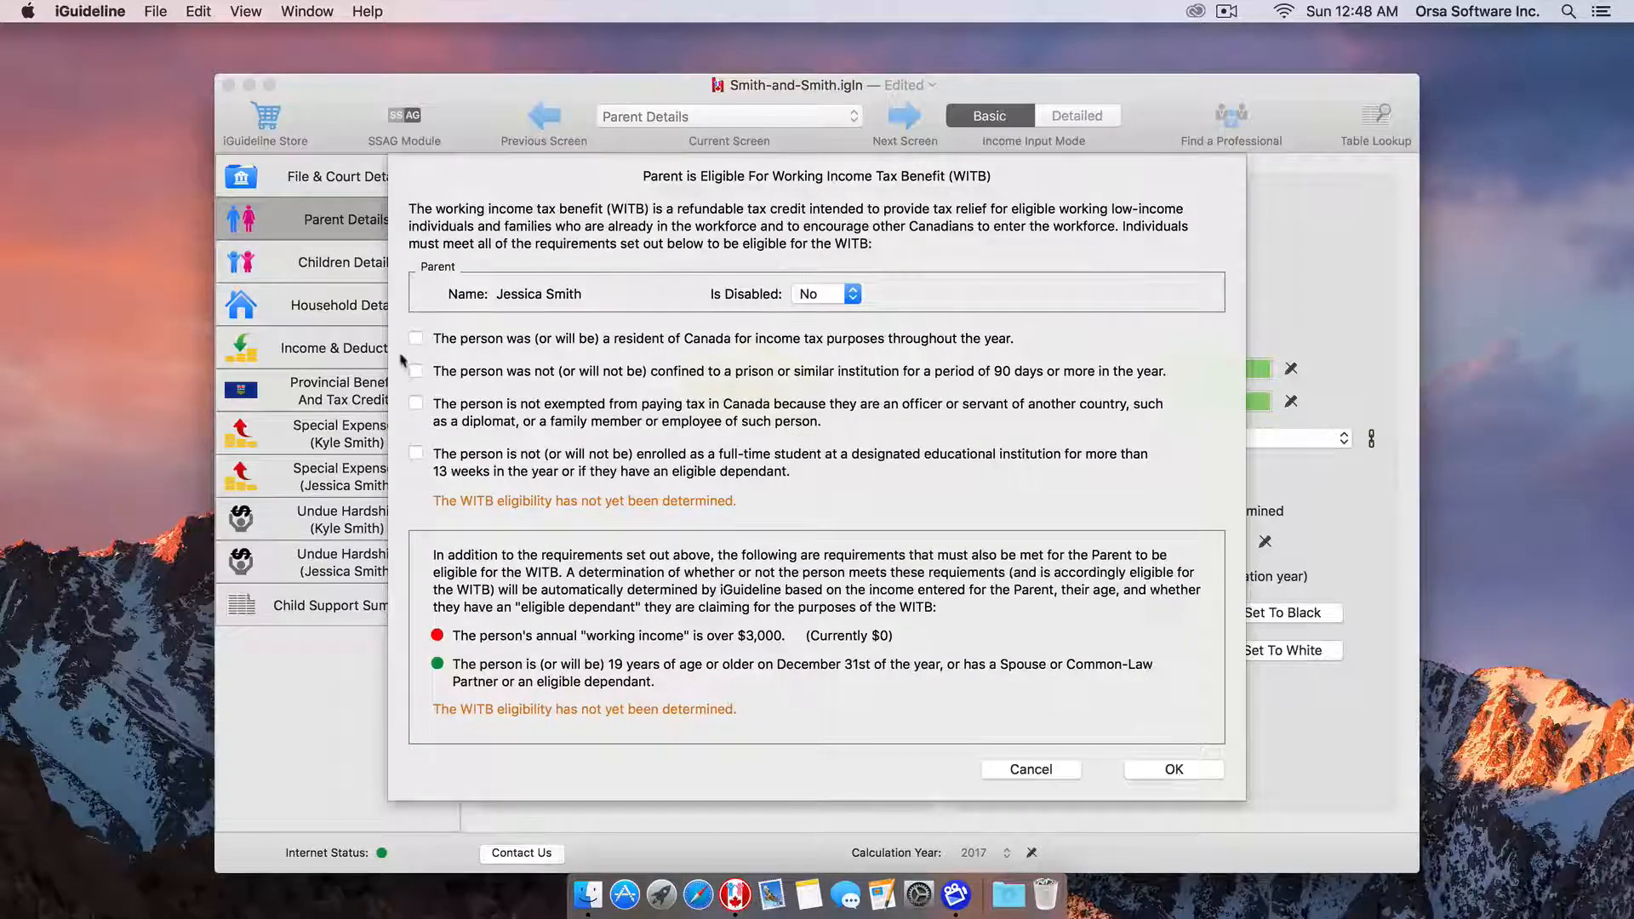
pyautogui.click(415, 339)
pyautogui.click(415, 372)
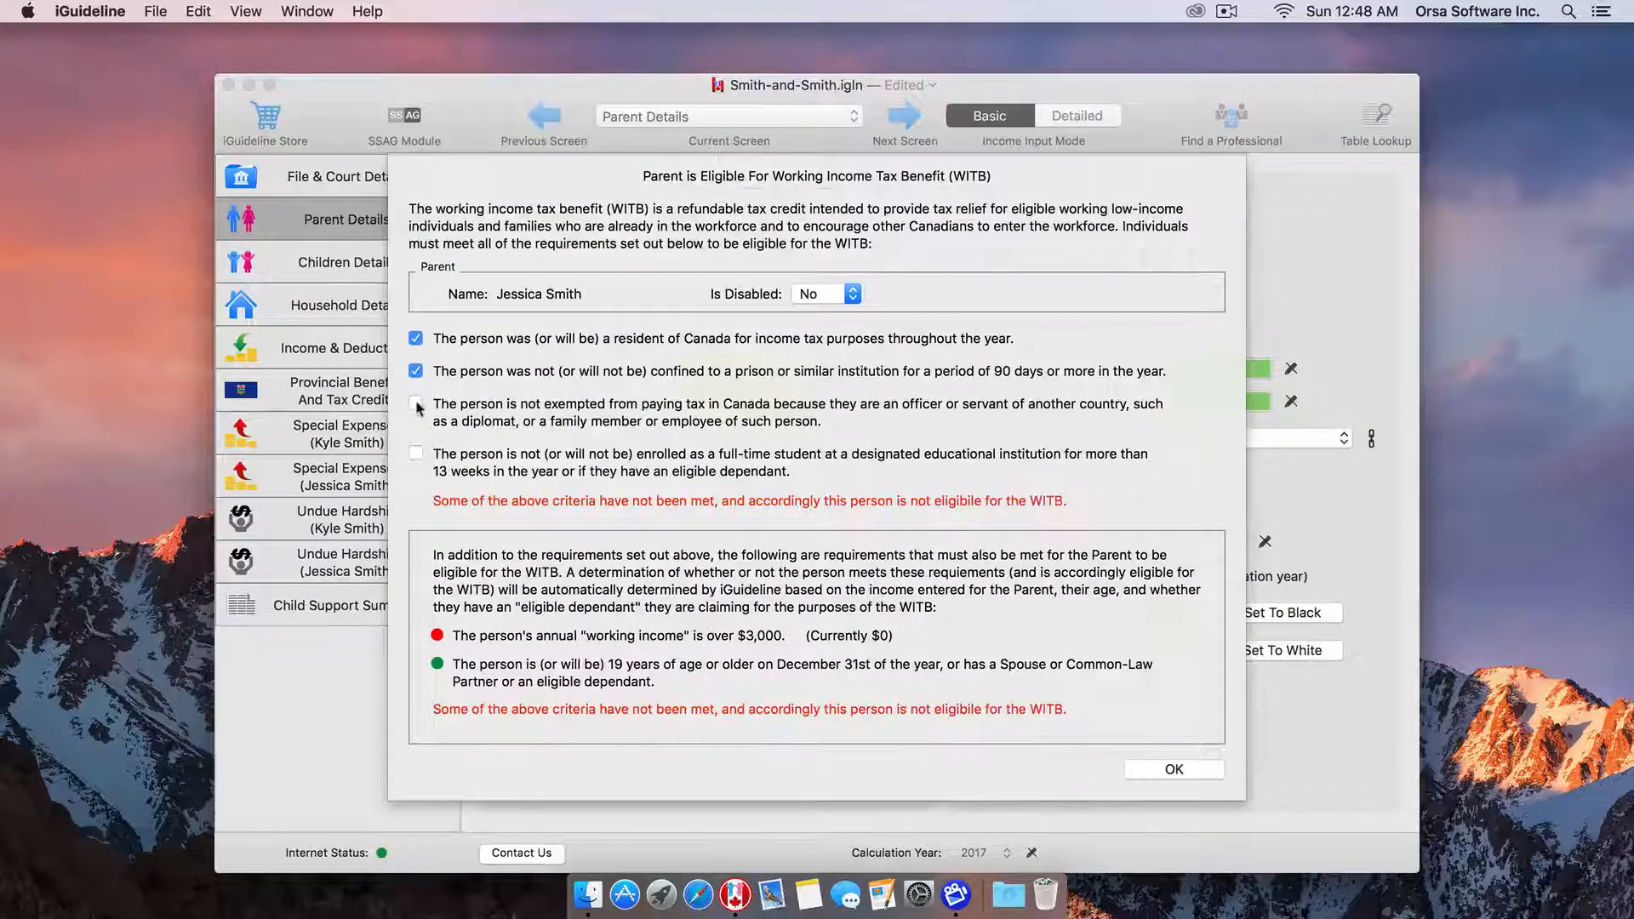
pyautogui.click(415, 404)
pyautogui.click(415, 452)
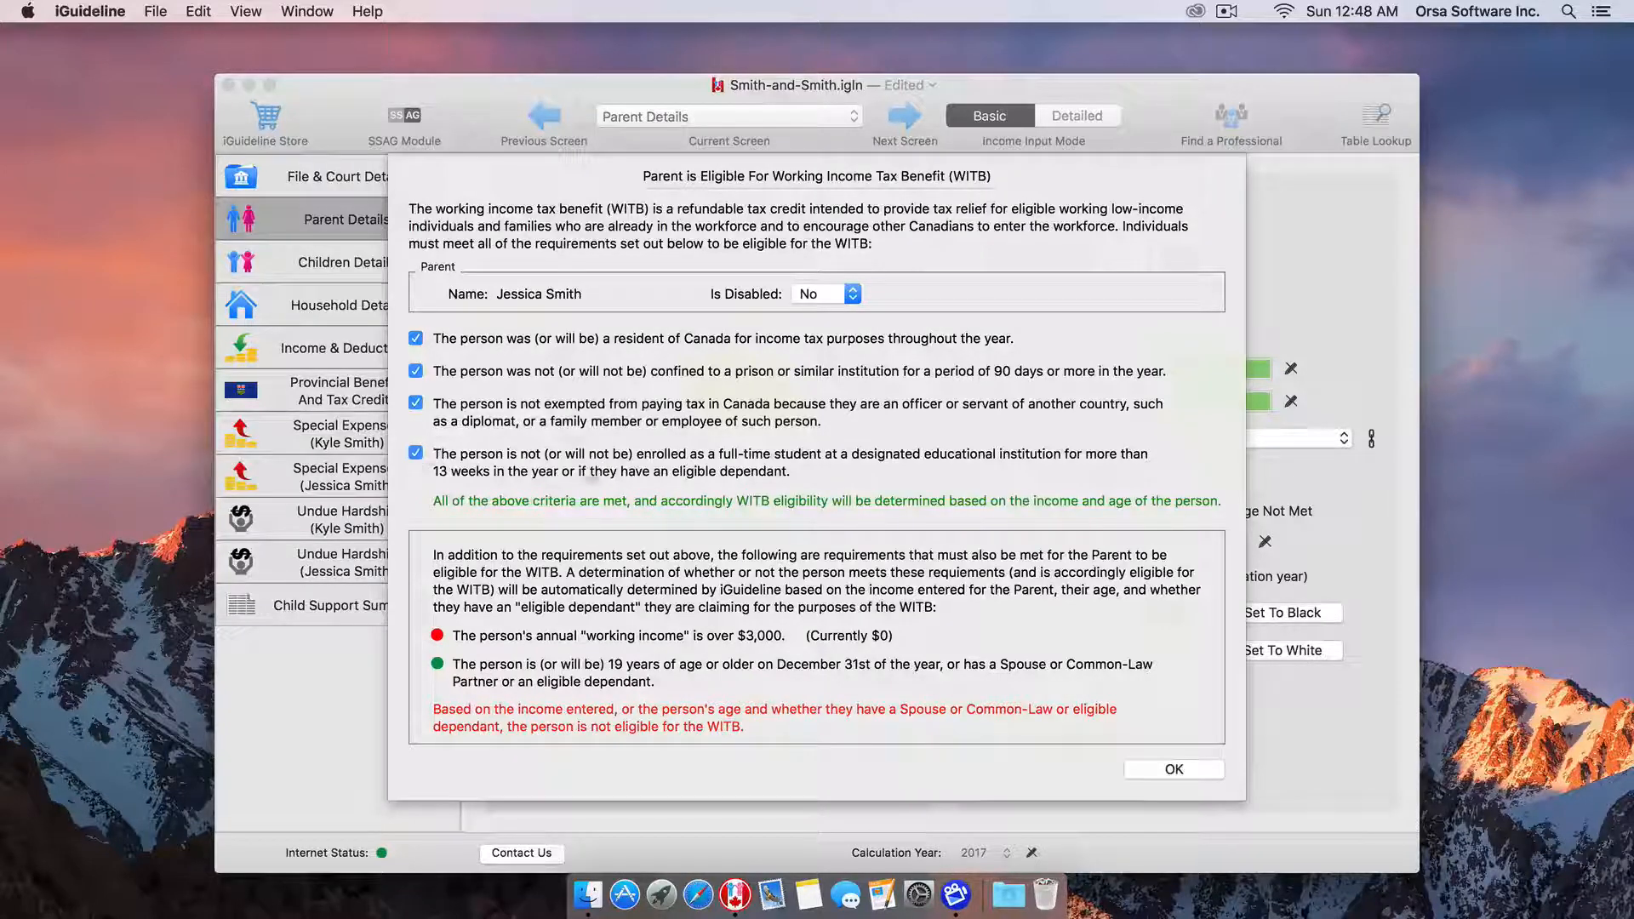
pyautogui.click(1162, 772)
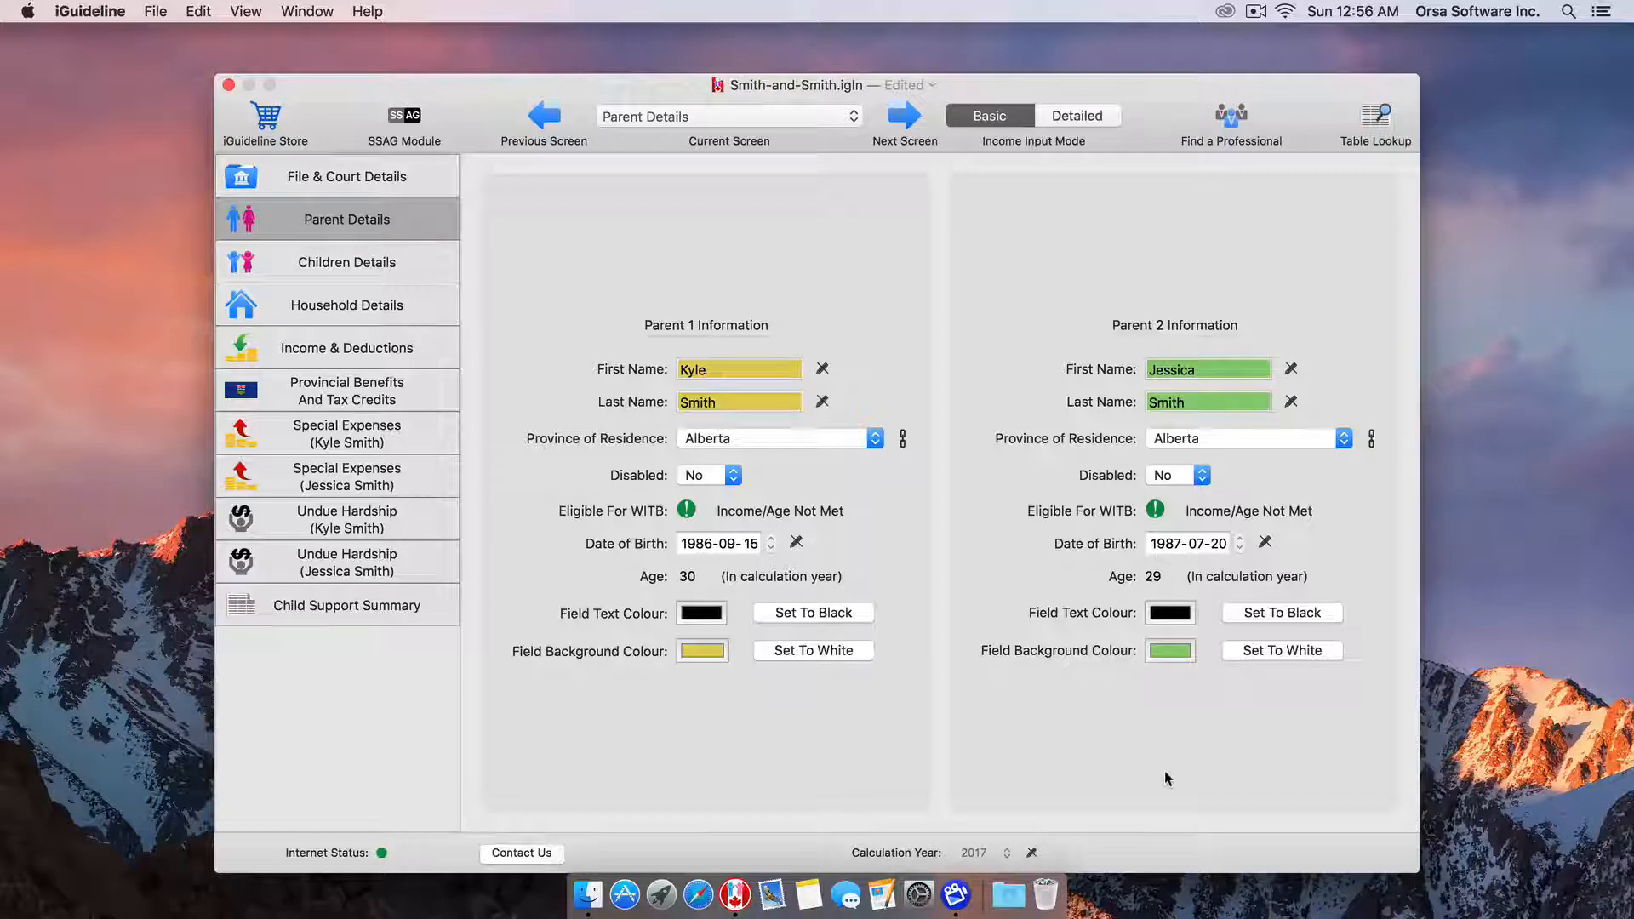
# Add a new child row on the Children Details page.
pyautogui.click(363, 269)
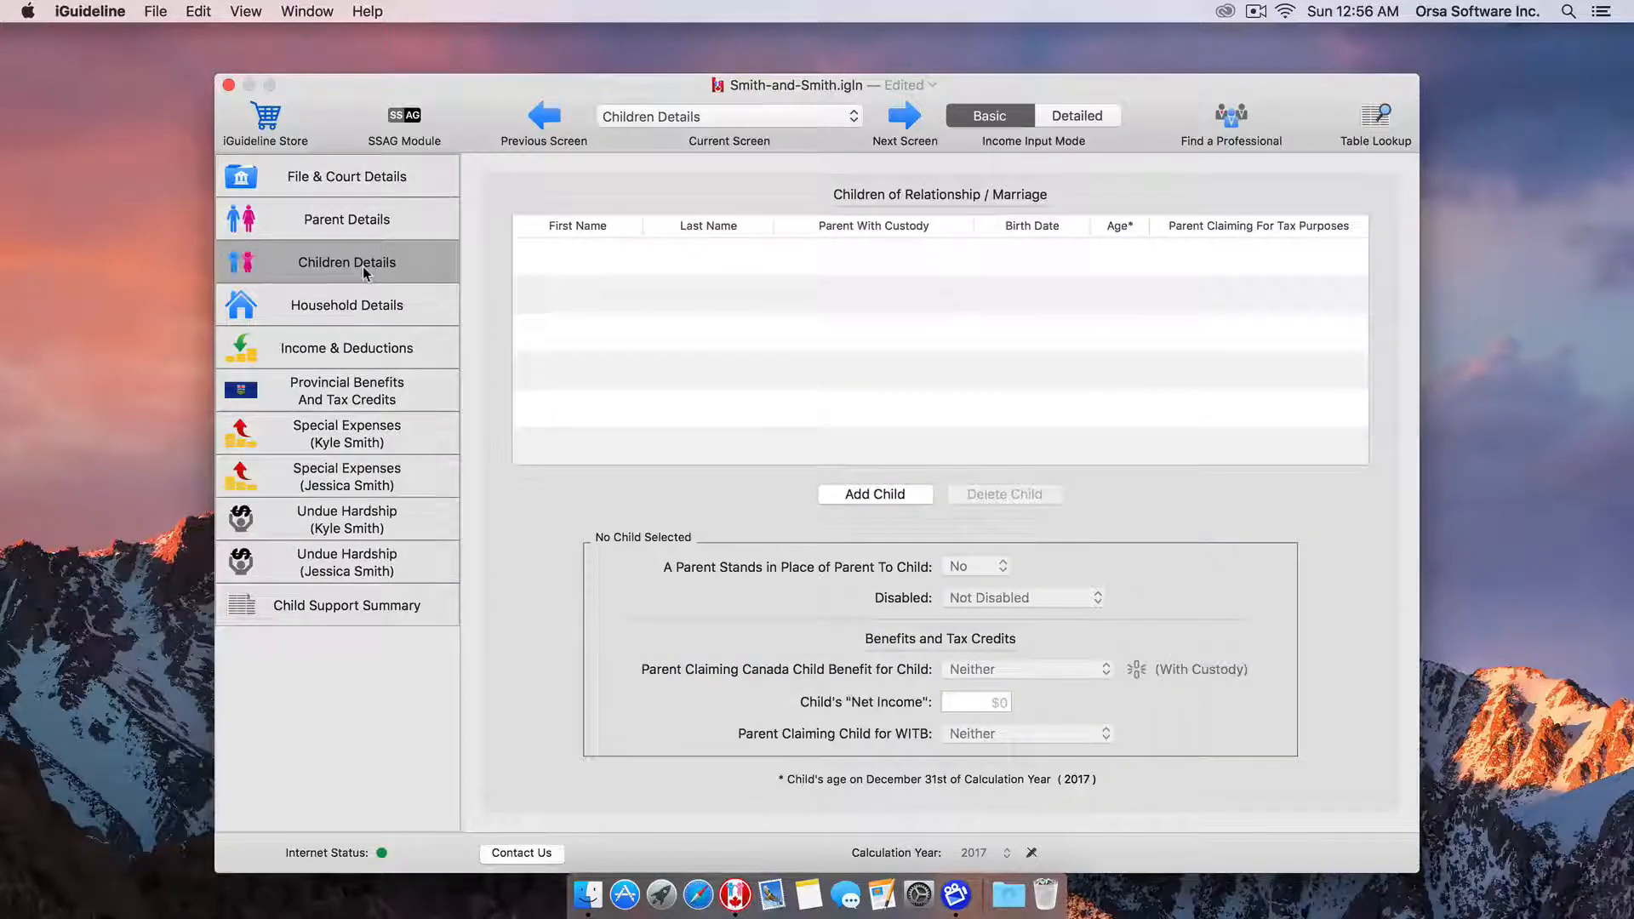
pyautogui.click(863, 493)
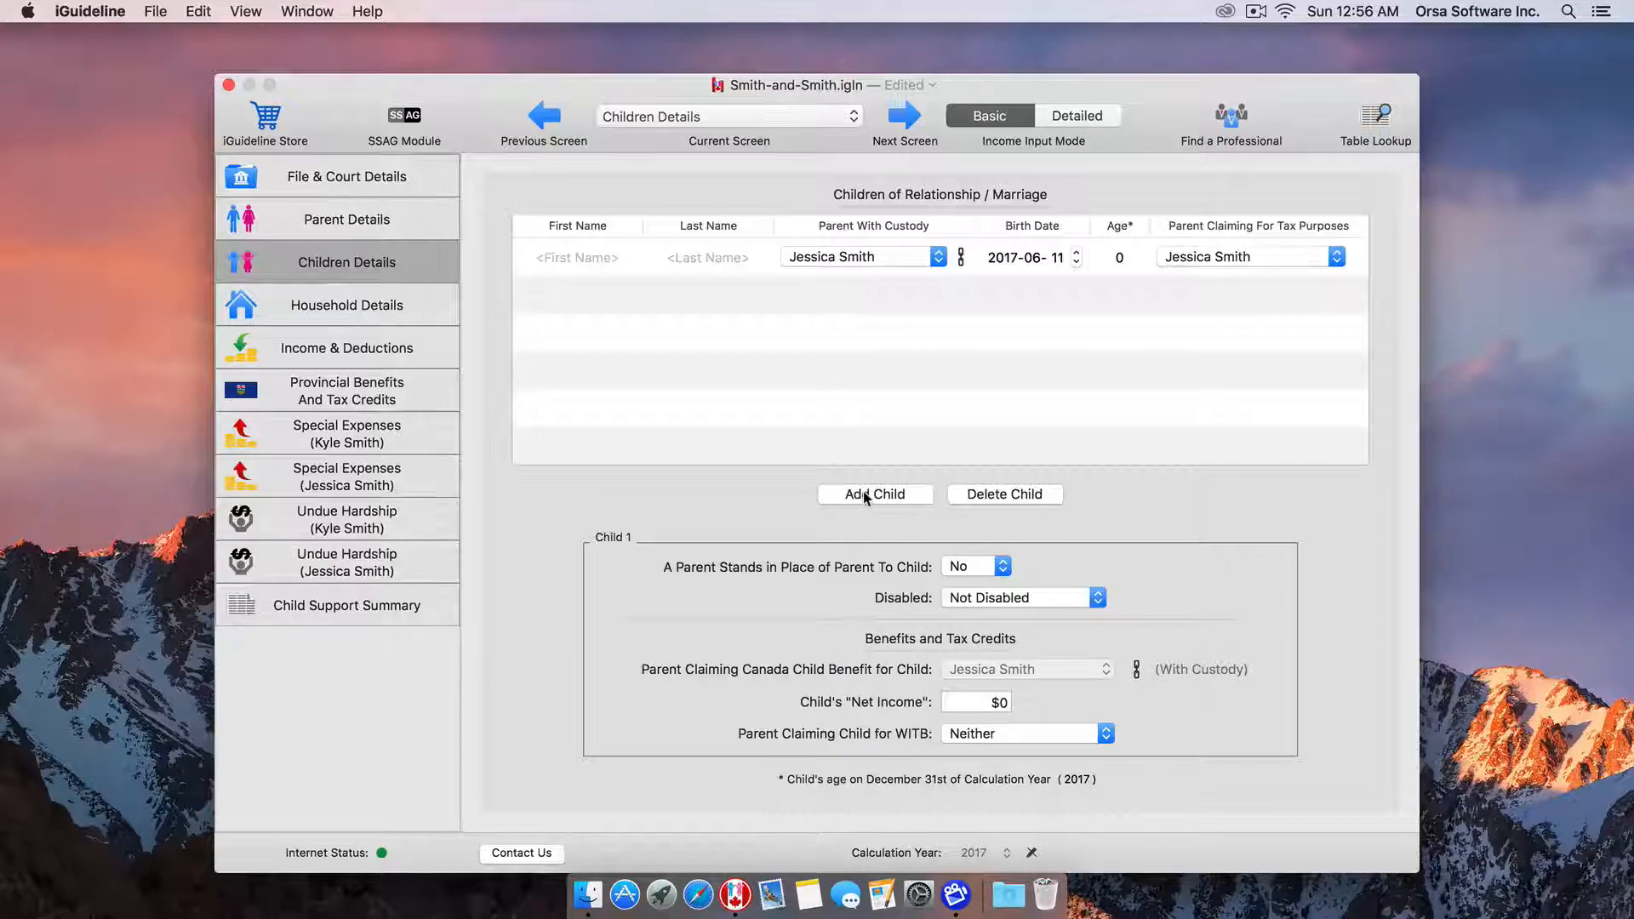
pyautogui.click(575, 256)
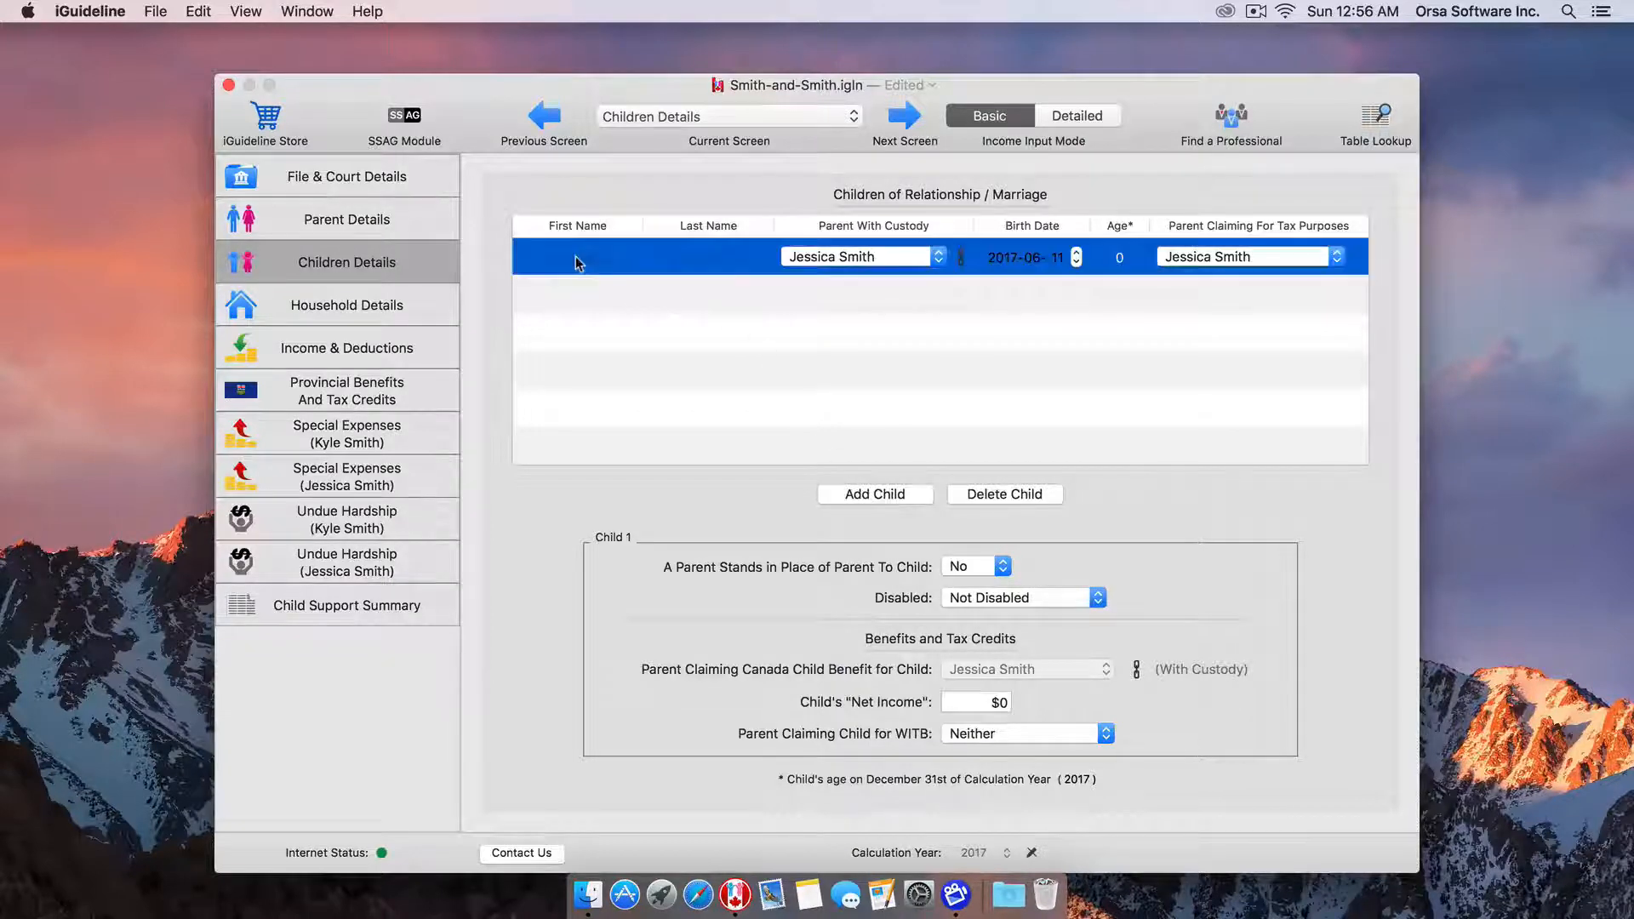
# Enter the child's first and last name and birth date 2011-02-17.
pyautogui.click(575, 262)
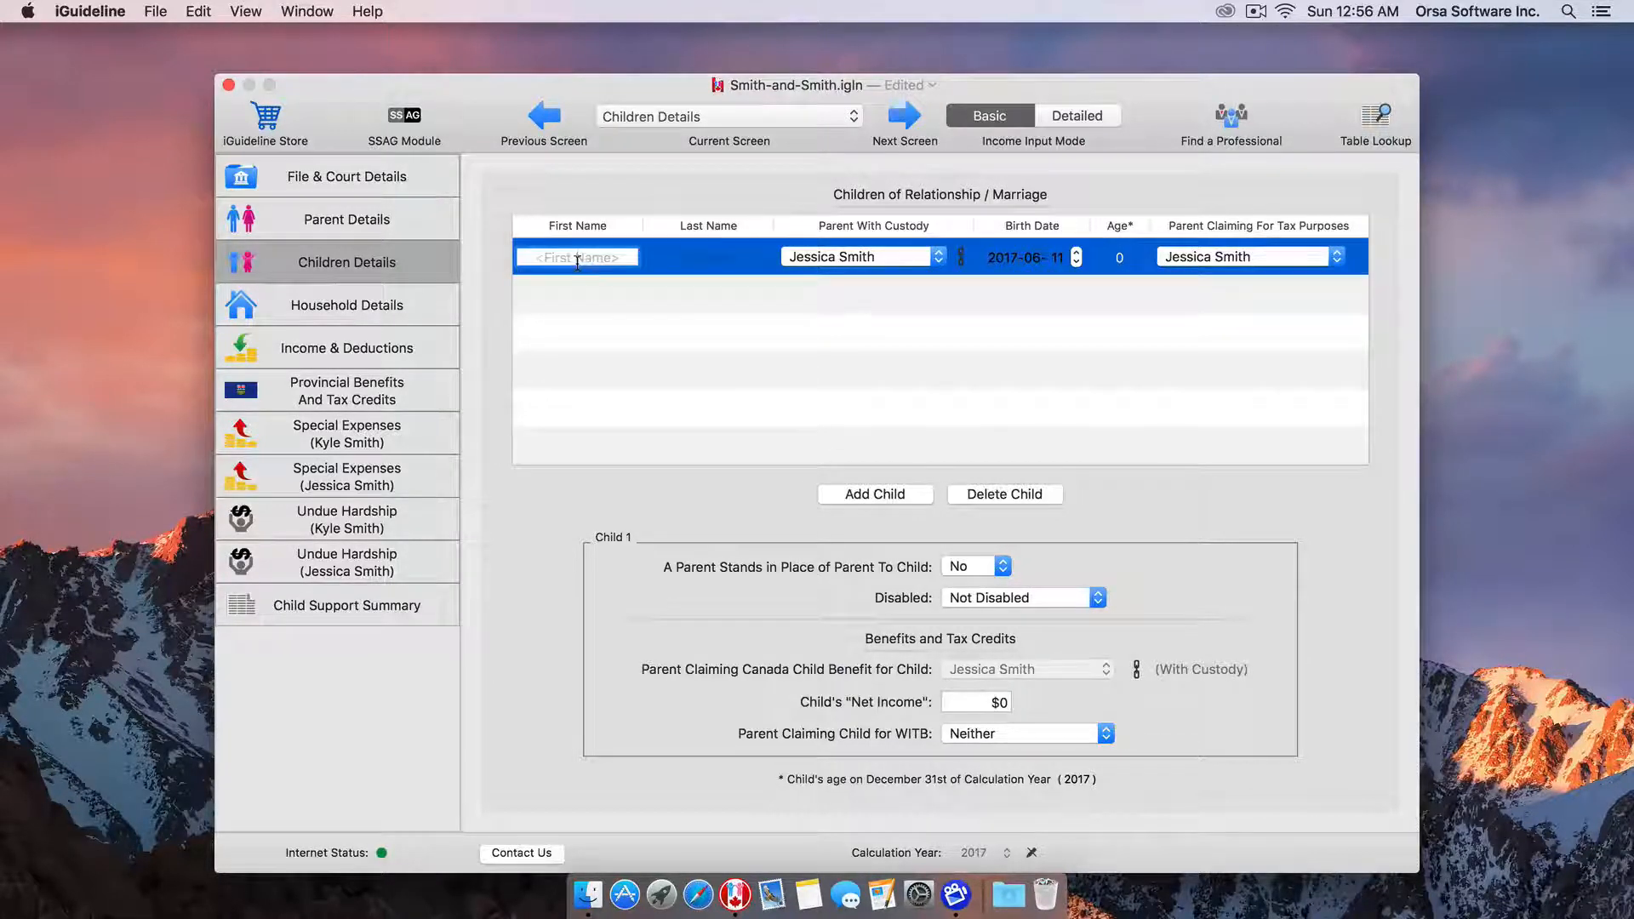
pyautogui.press('Tab')
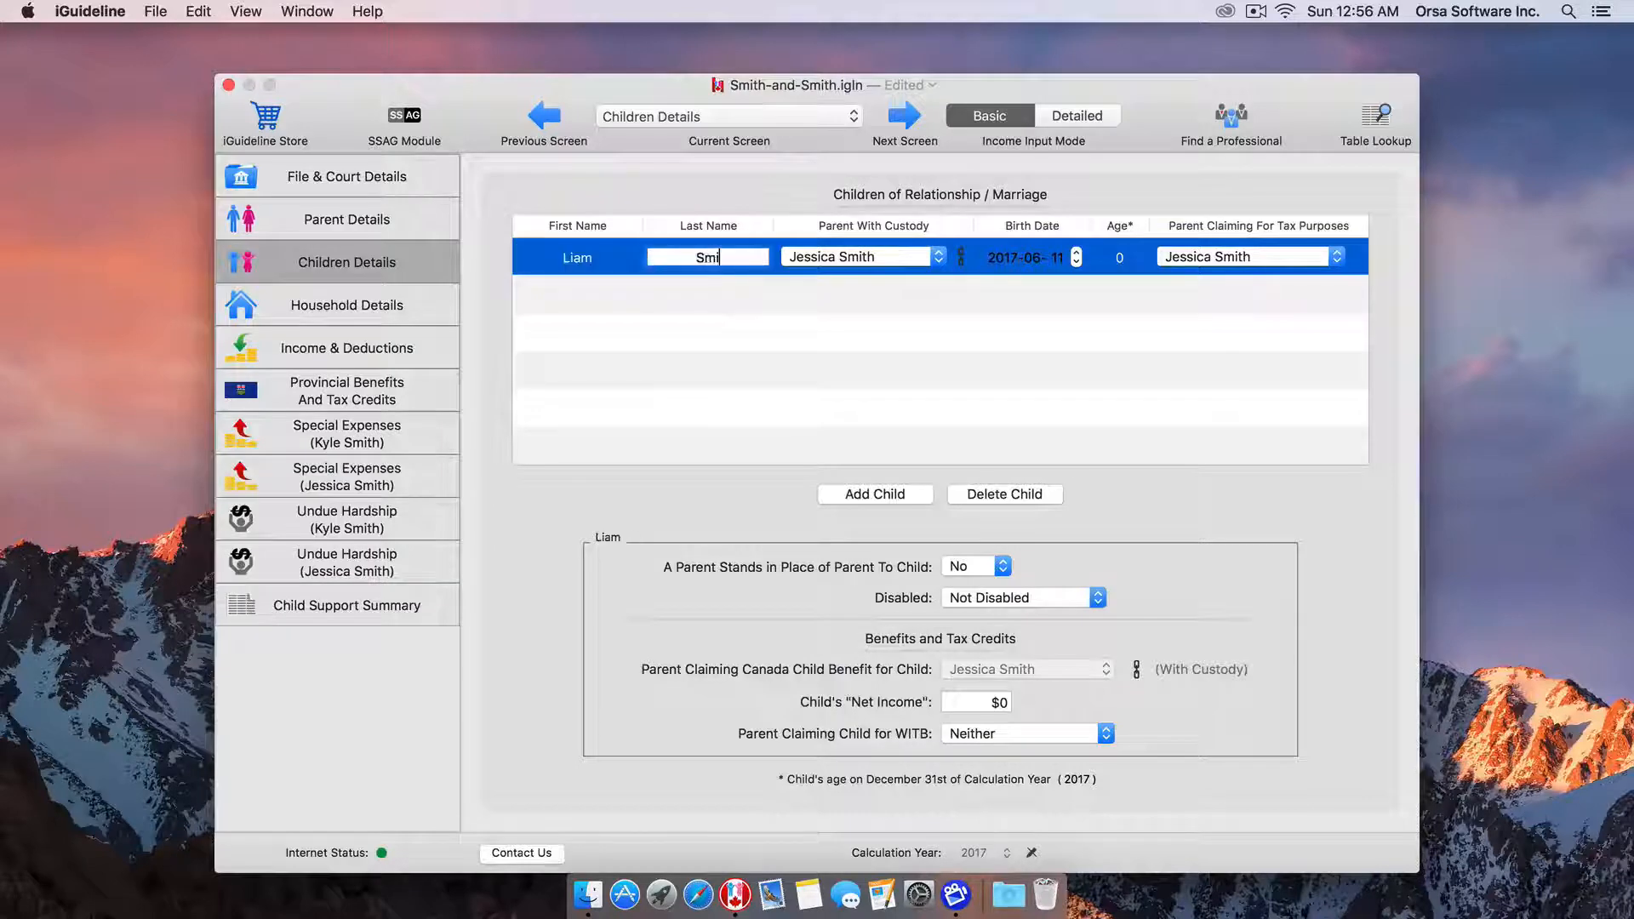
pyautogui.press('Tab')
pyautogui.write('2011')
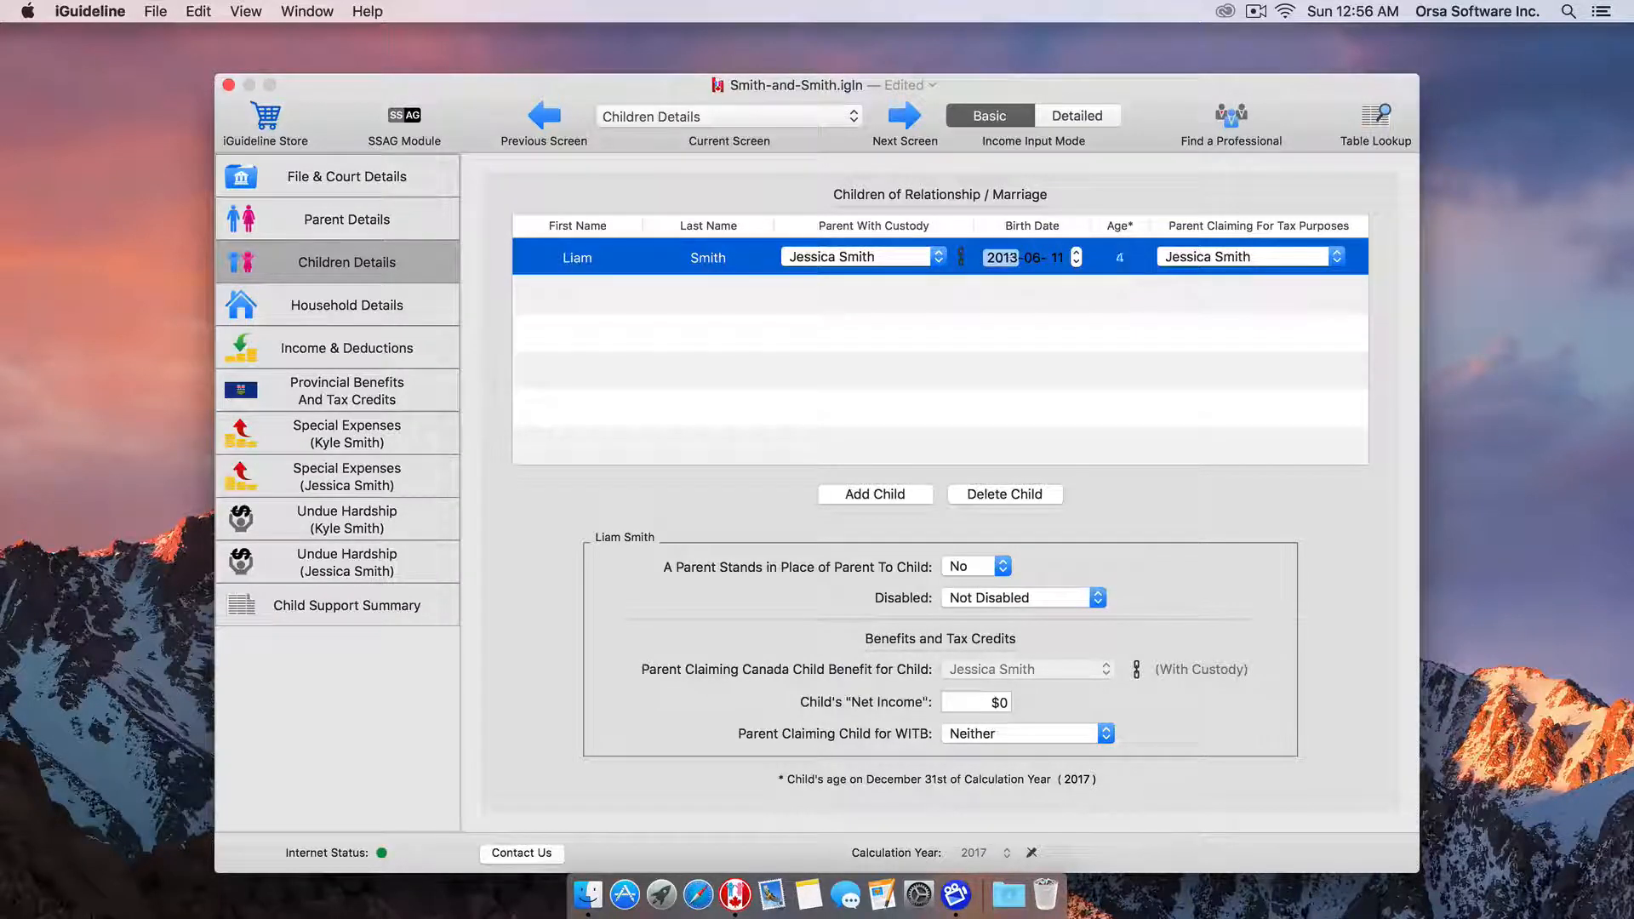
pyautogui.press('Tab')
pyautogui.write('02')
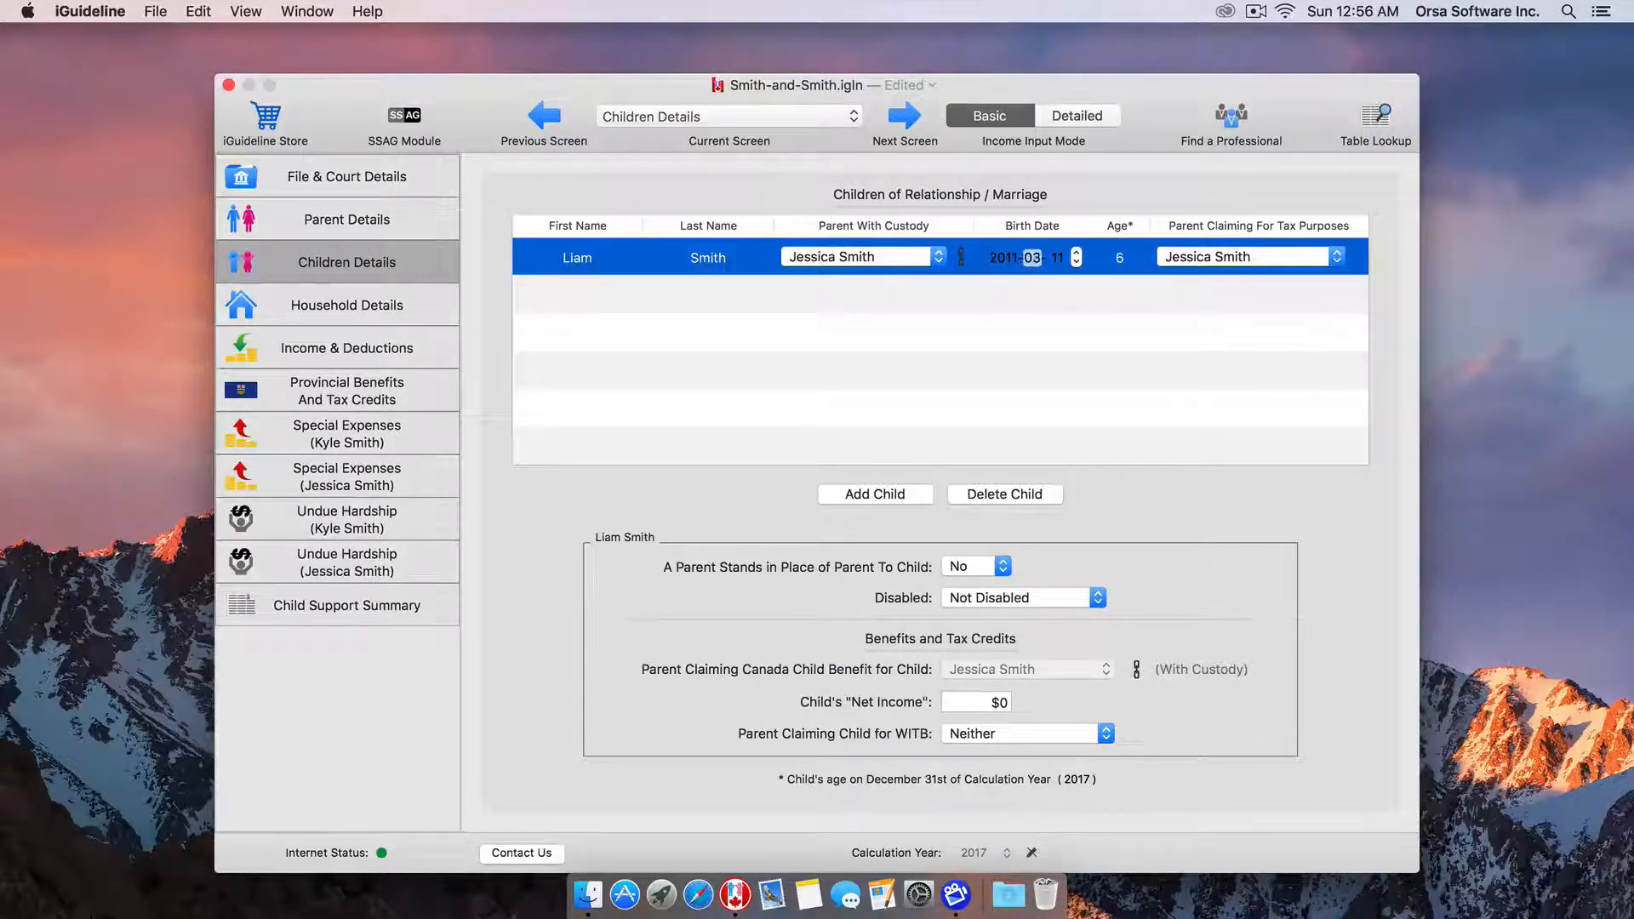
pyautogui.press('Tab')
pyautogui.write('13')
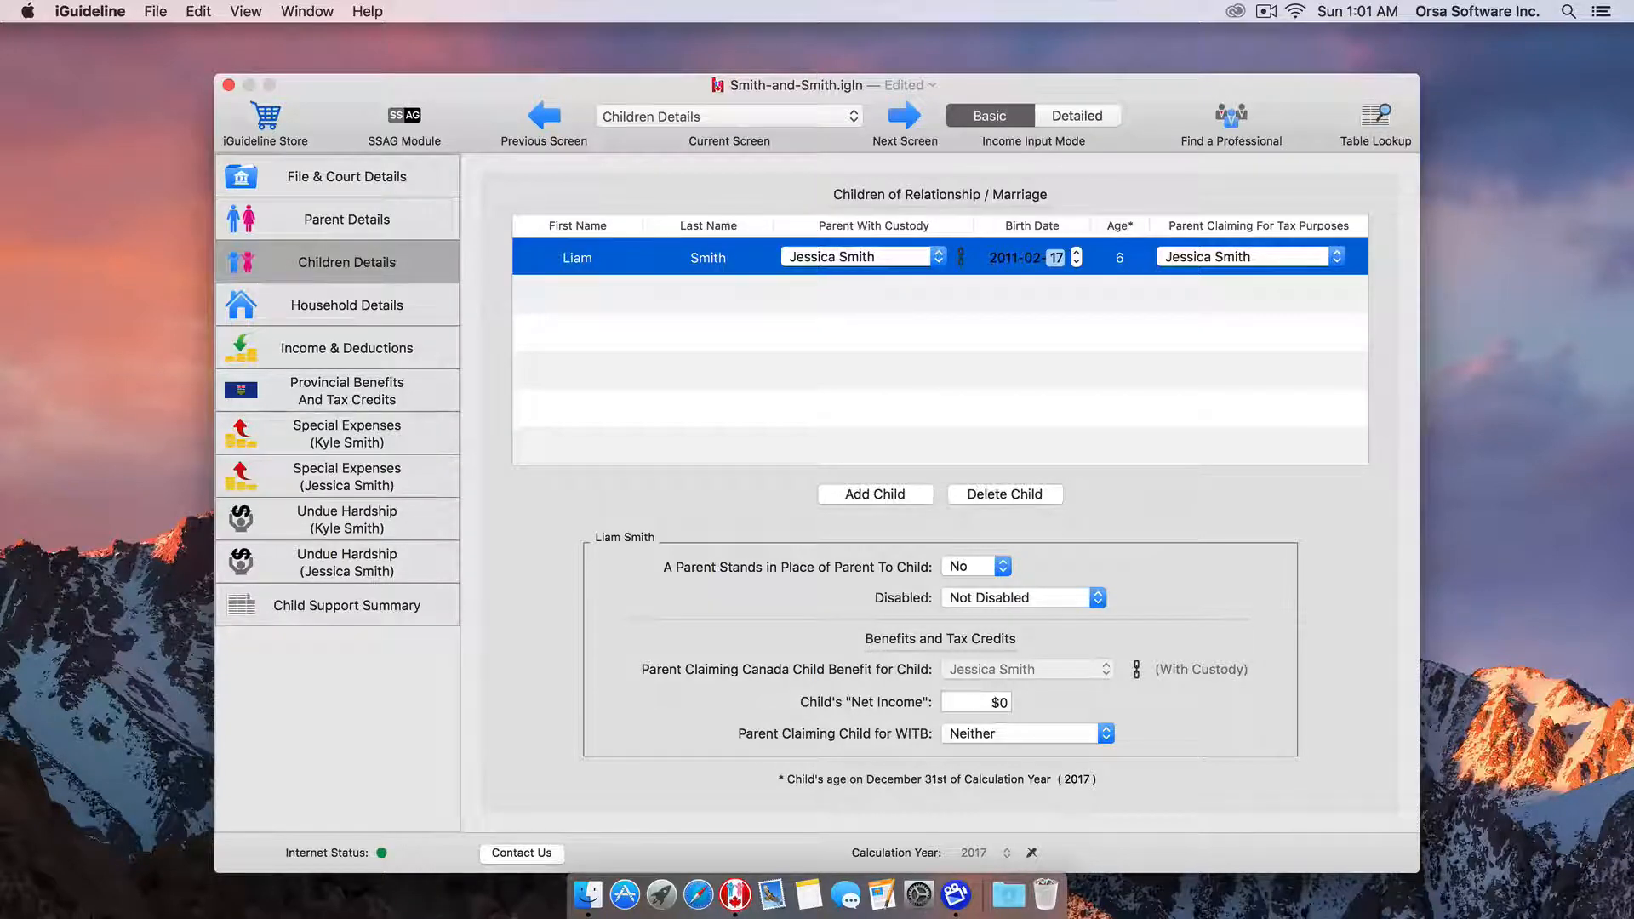
# Switch to the Income & Deductions page for both parents.
pyautogui.click(337, 354)
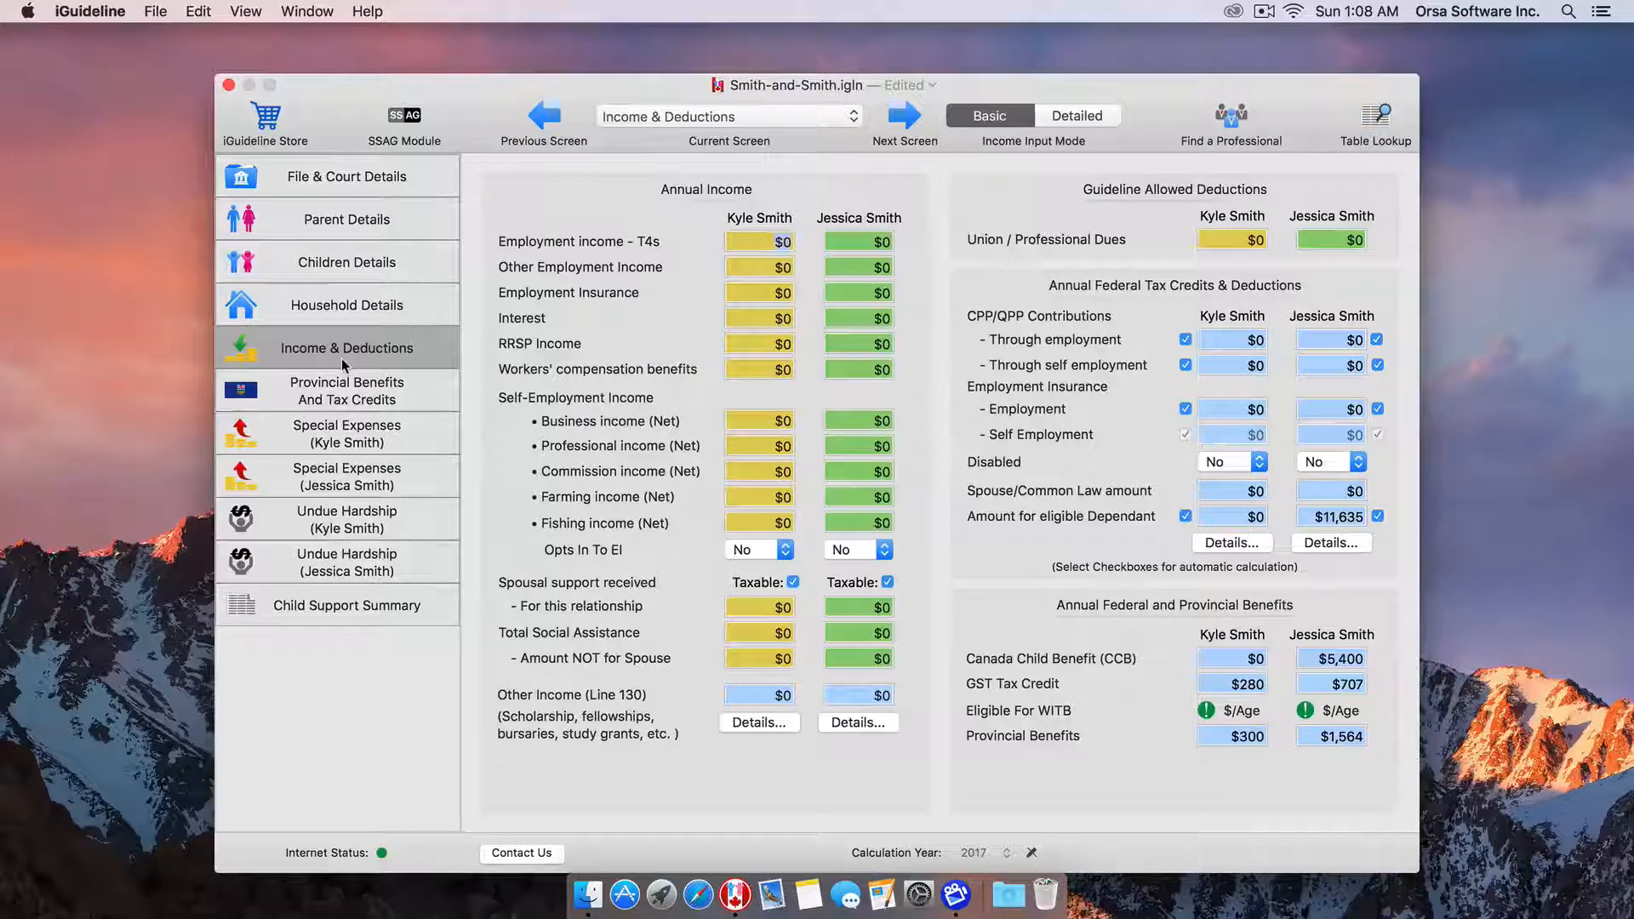
# Enter T4 employment incomes of $79,000 for the payor and $45,000 for the other parent.
pyautogui.press('Tab')
pyautogui.write('79,000')
pyautogui.press('Tab')
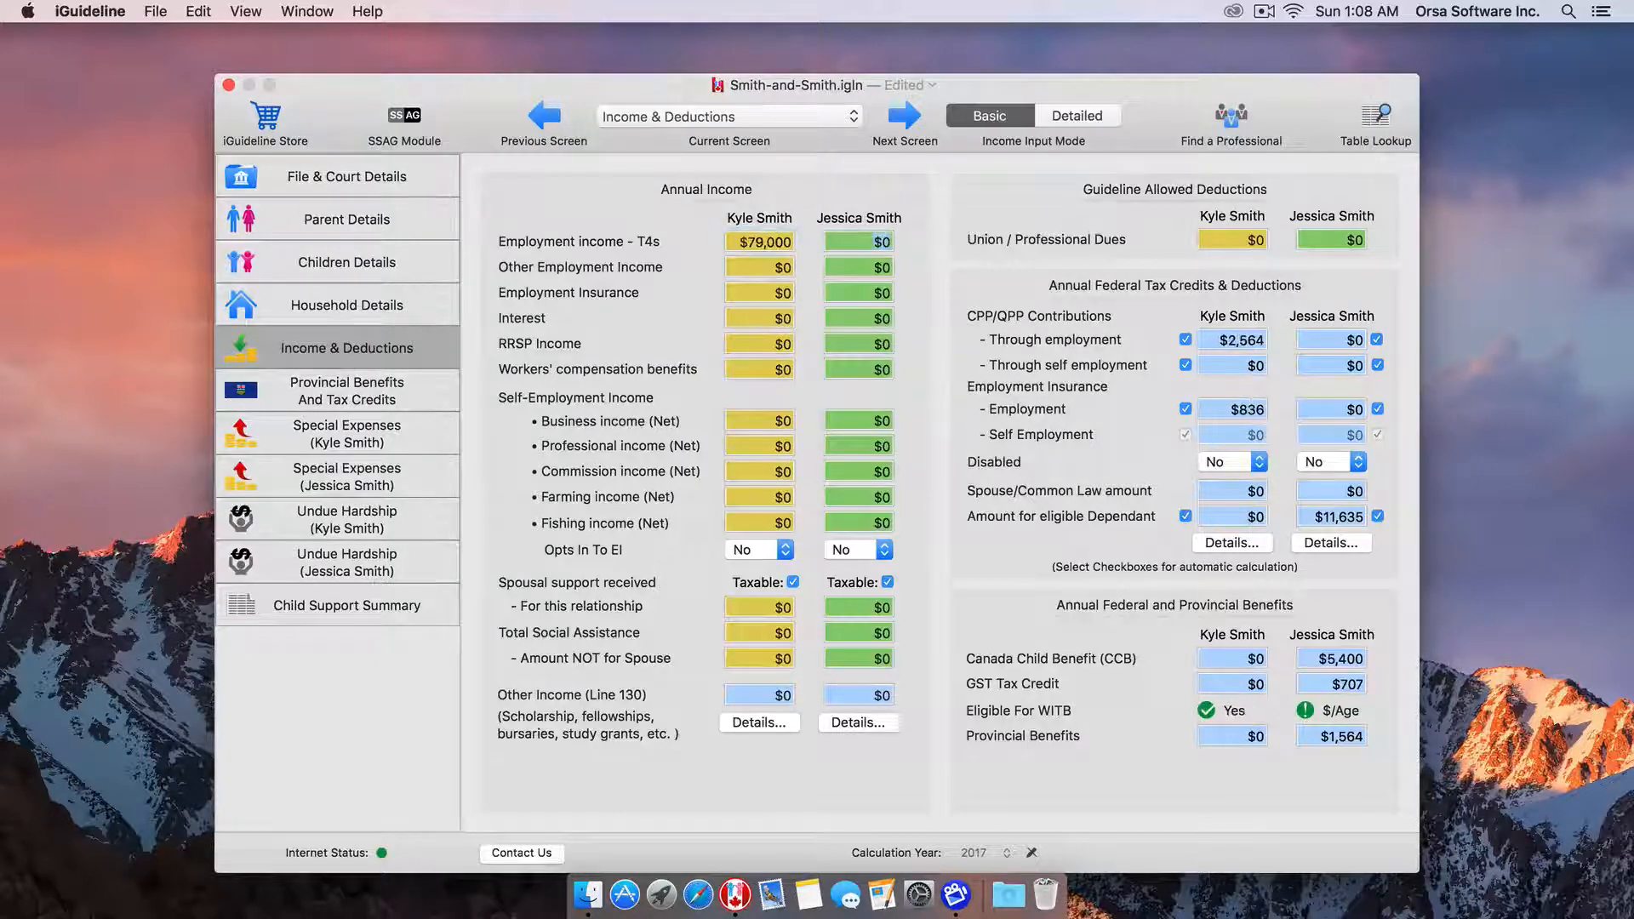
pyautogui.write('45,000')
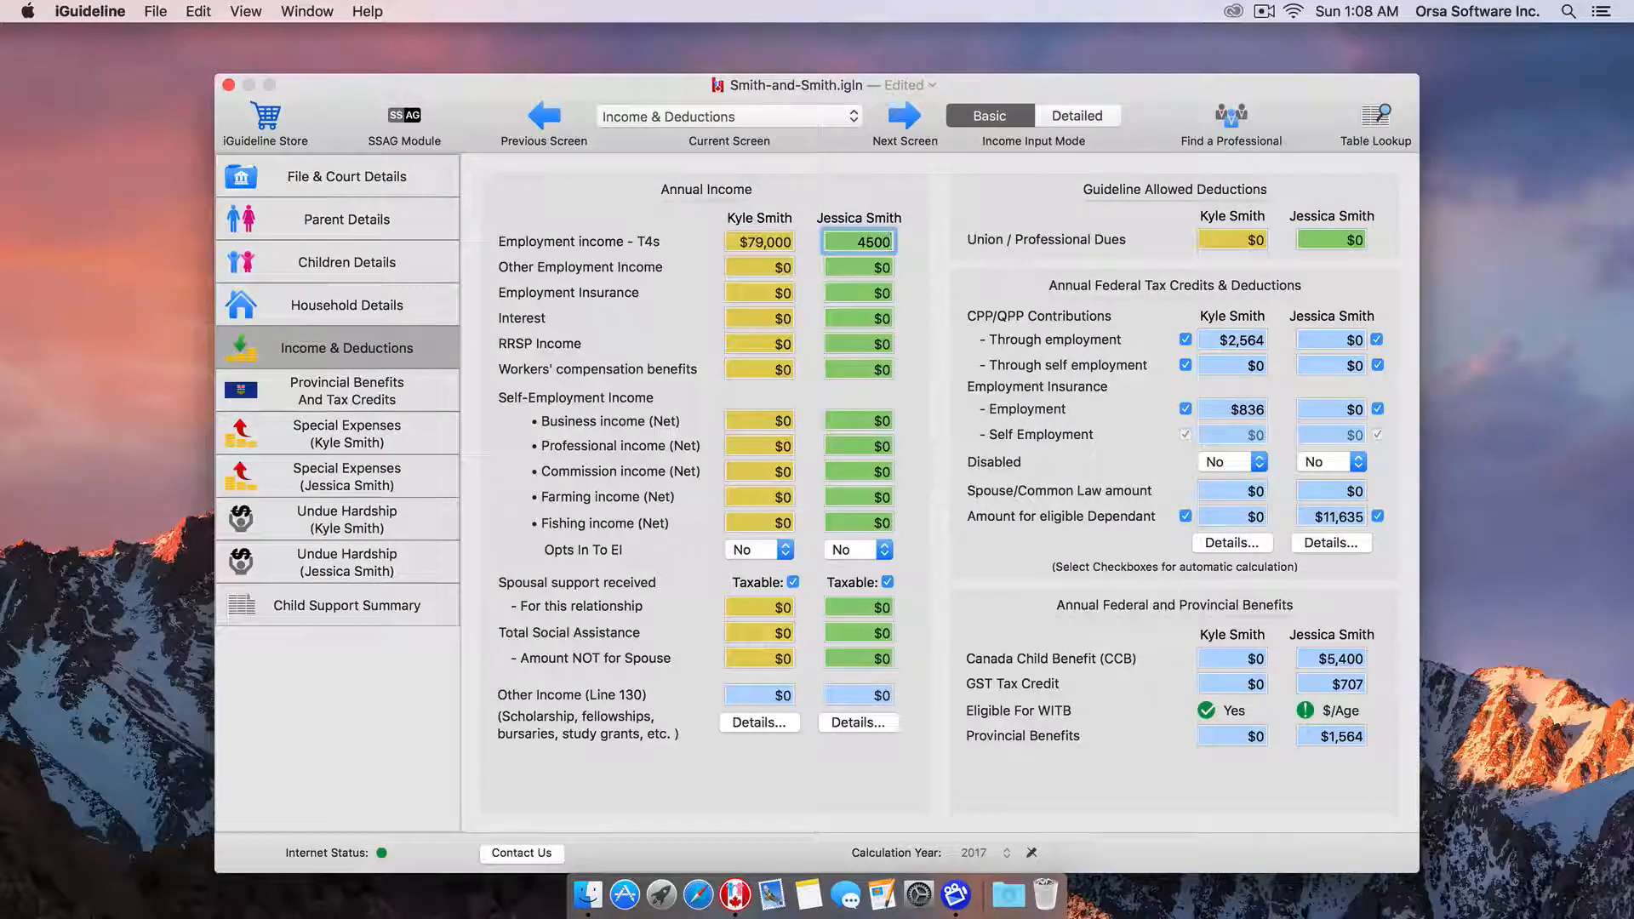
pyautogui.press('Tab')
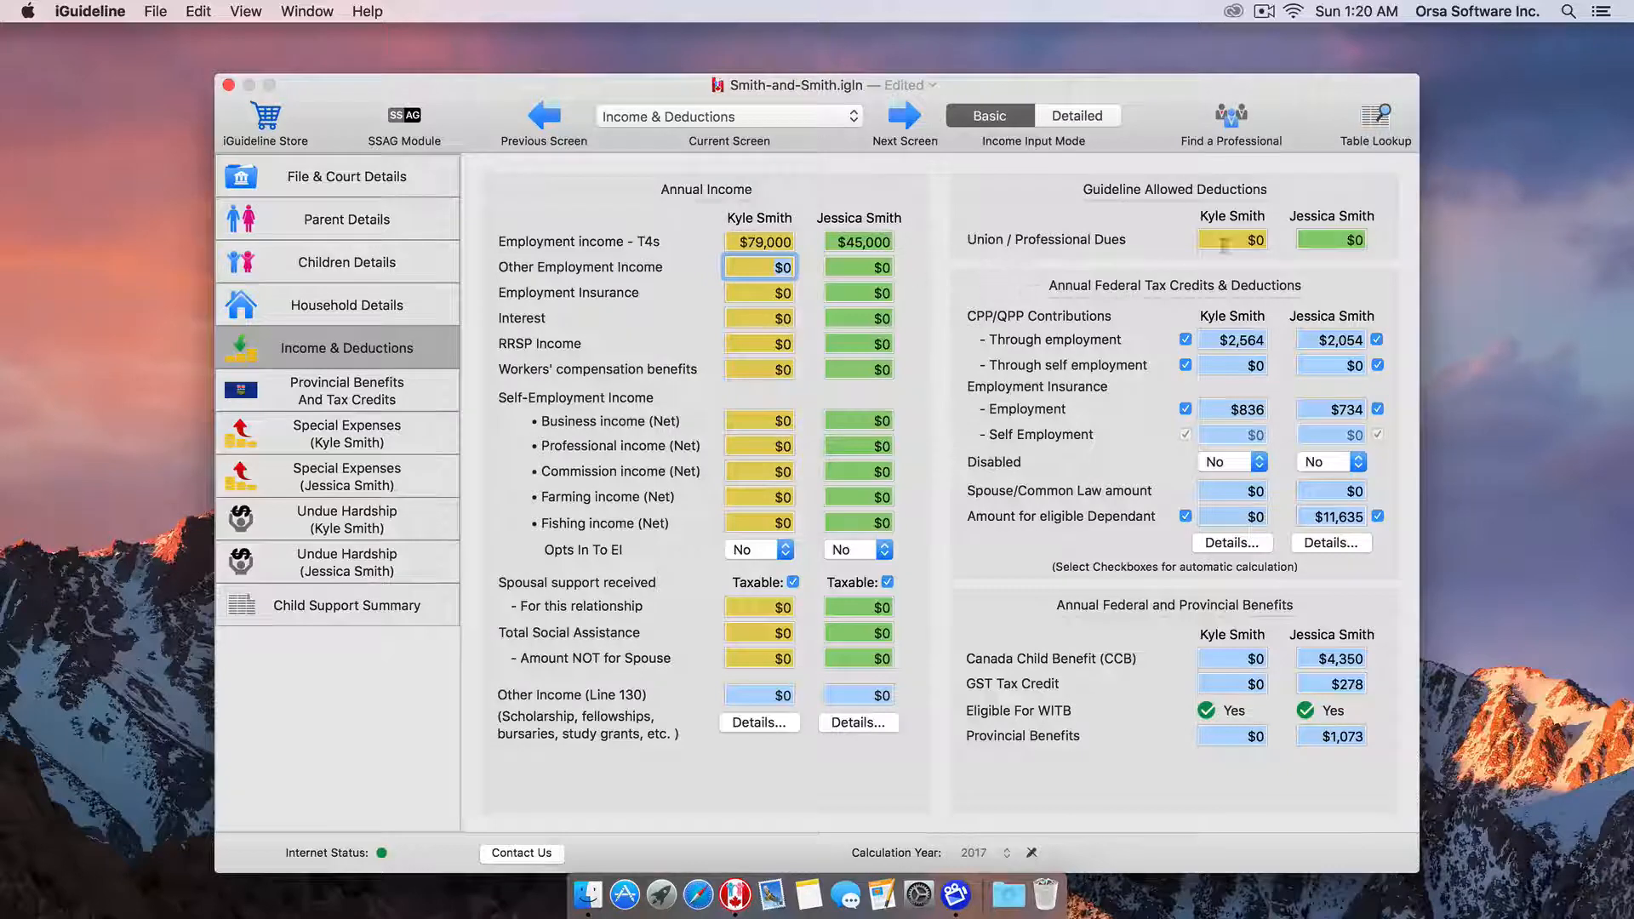
# Add $800 union/professional dues for the payor, then go to the custodial parent's Special Expenses.
pyautogui.click(1250, 241)
pyautogui.write('800')
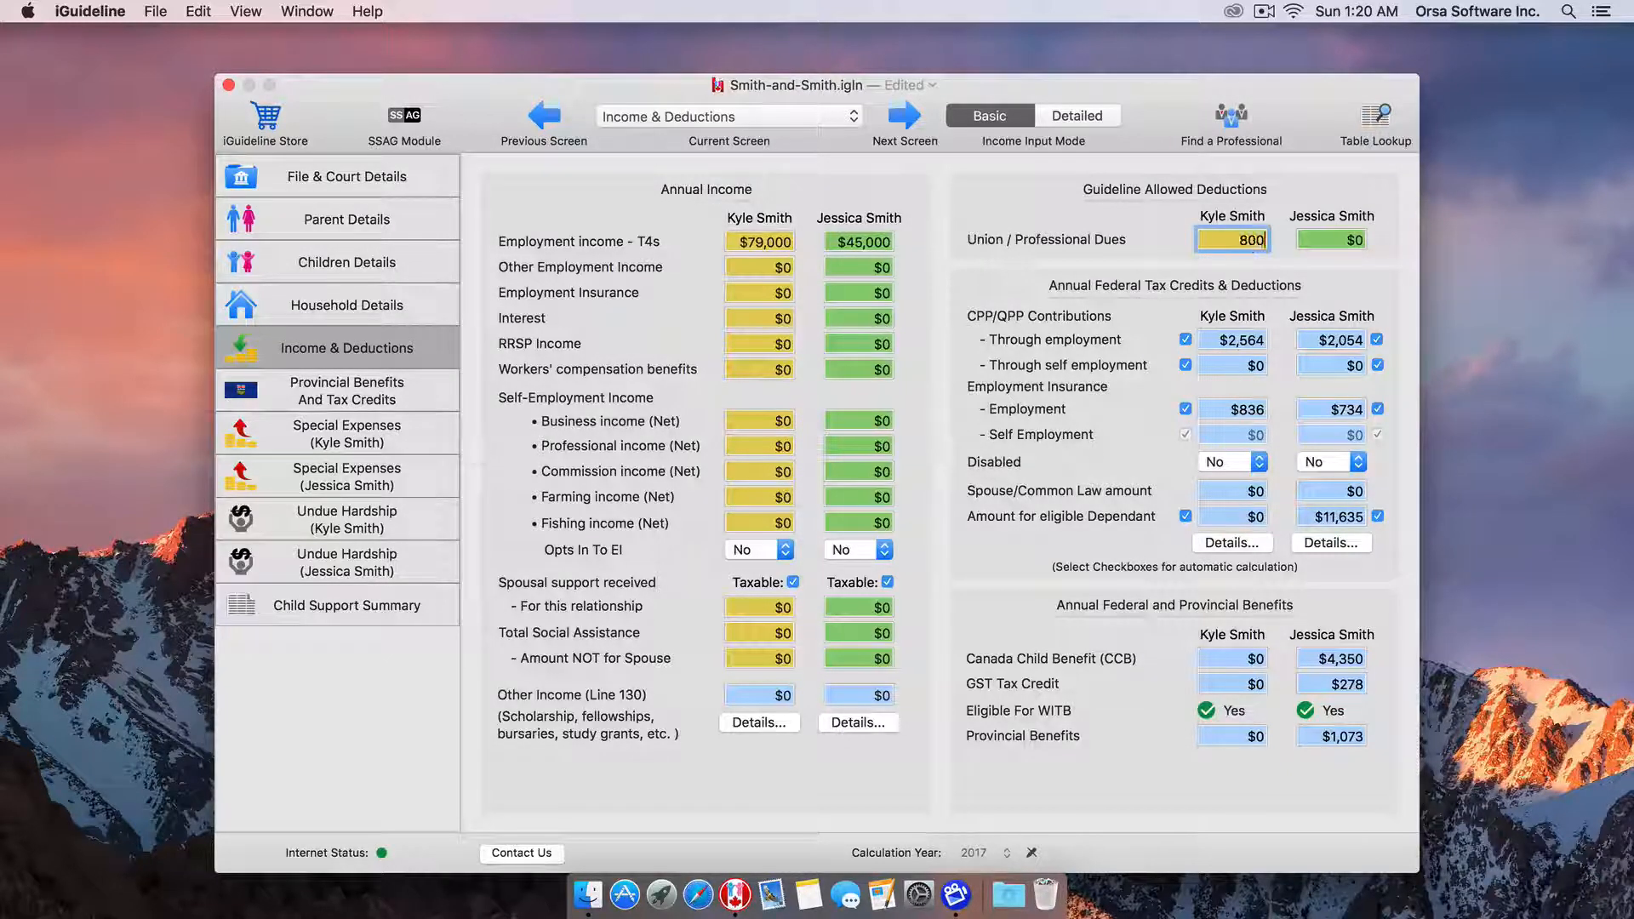
pyautogui.press('Tab')
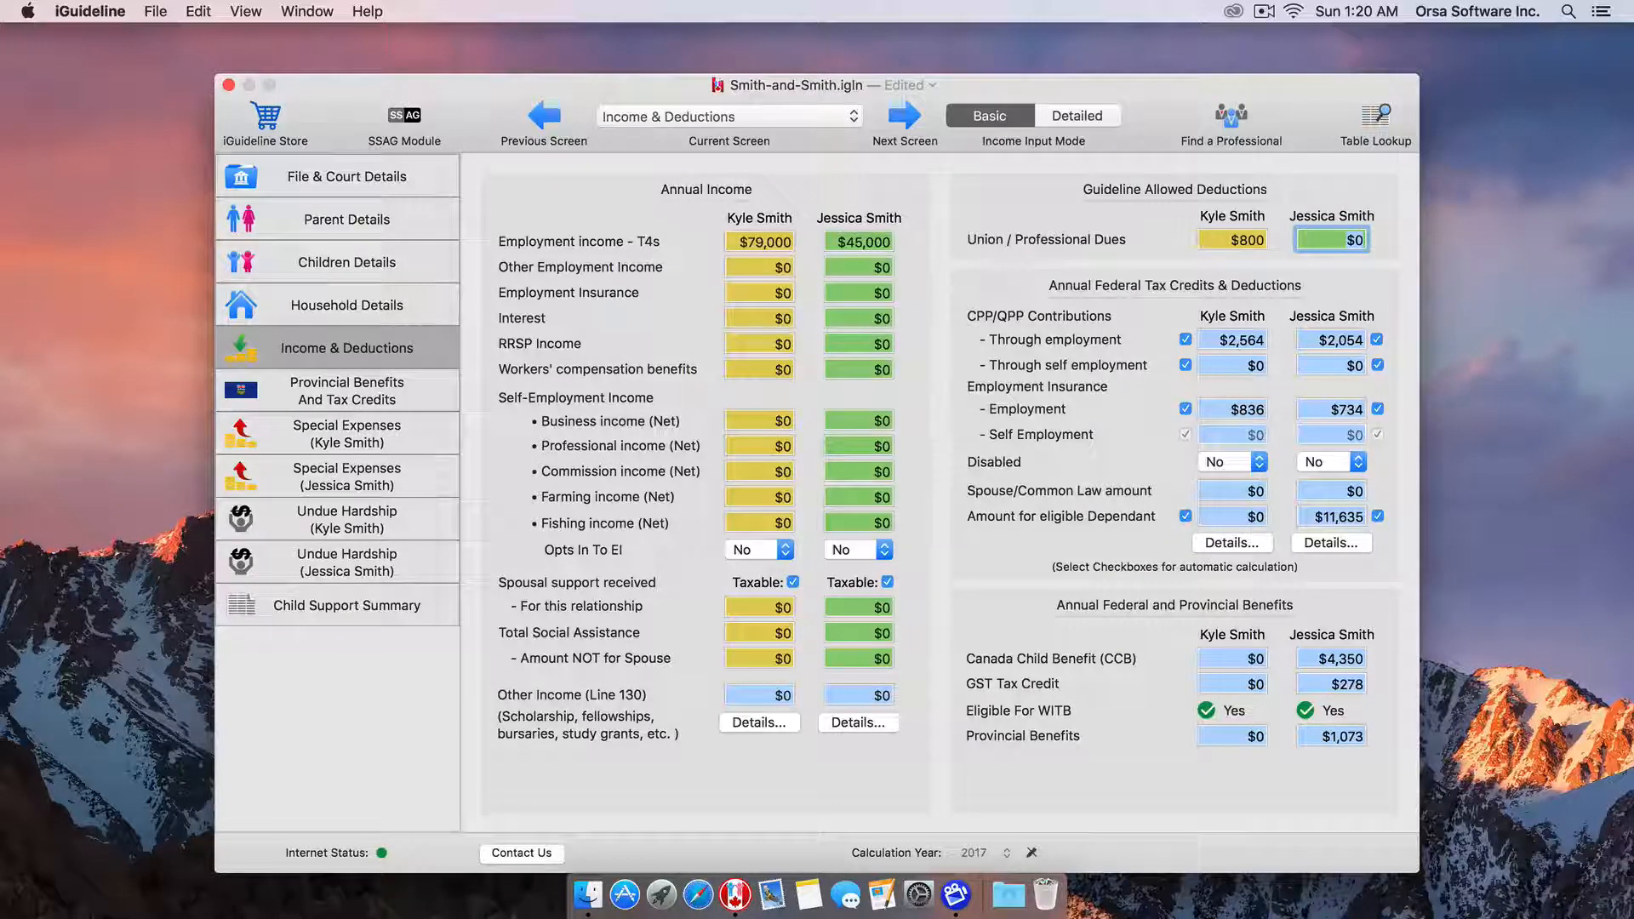
pyautogui.click(387, 481)
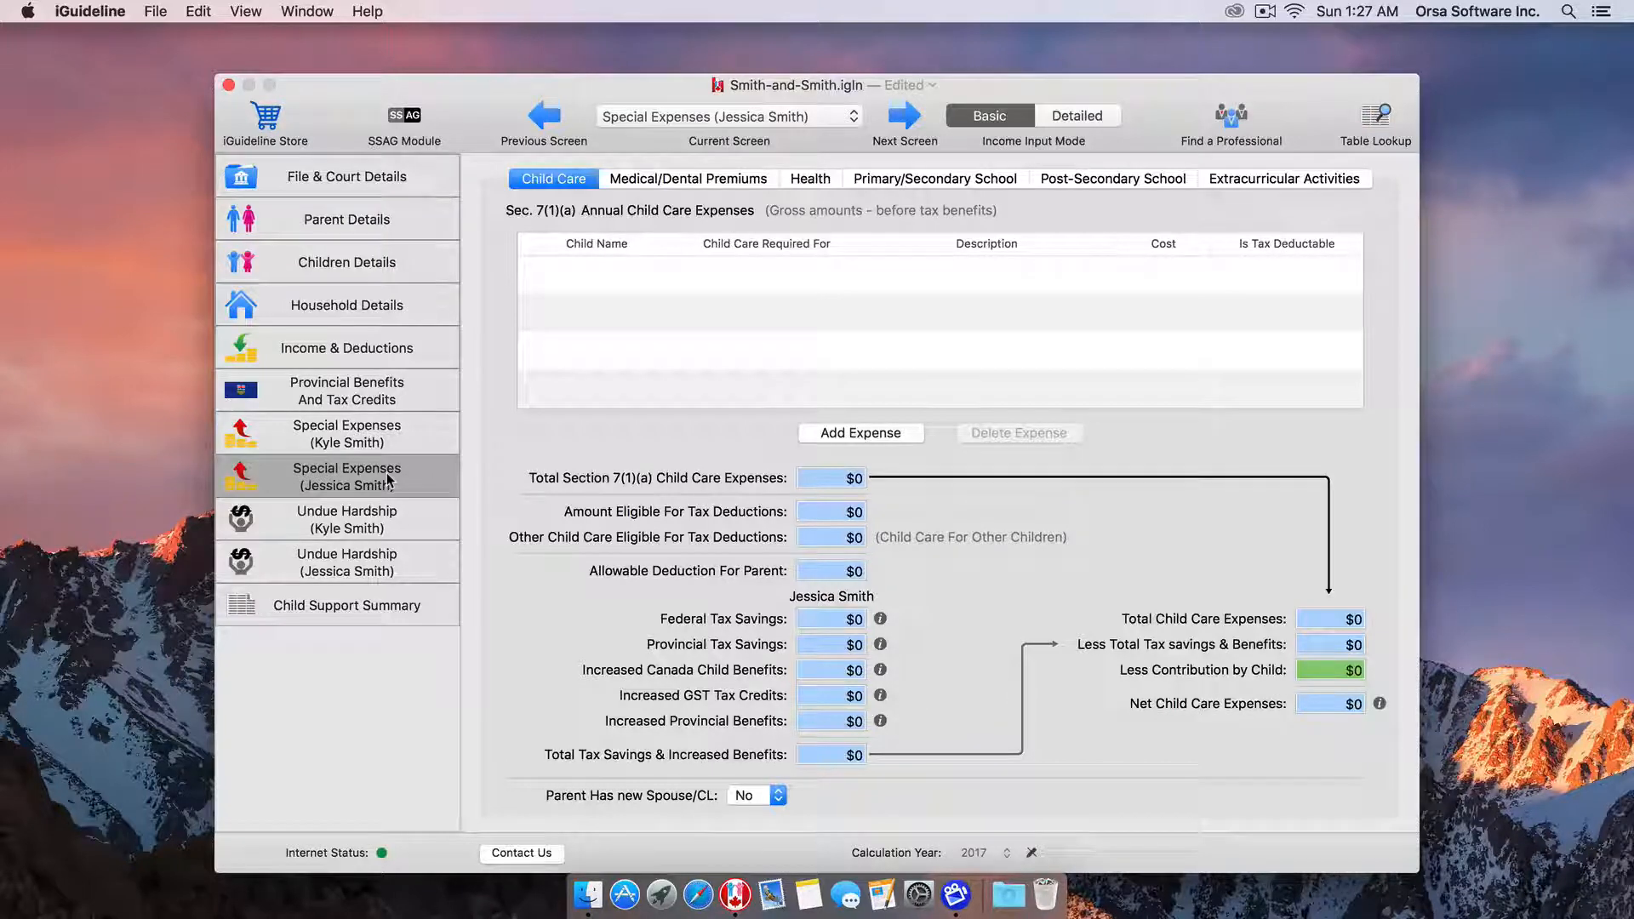
# Add a $5,000 'Daycare' child care expense and open its tax-deductibility check.
pyautogui.click(833, 435)
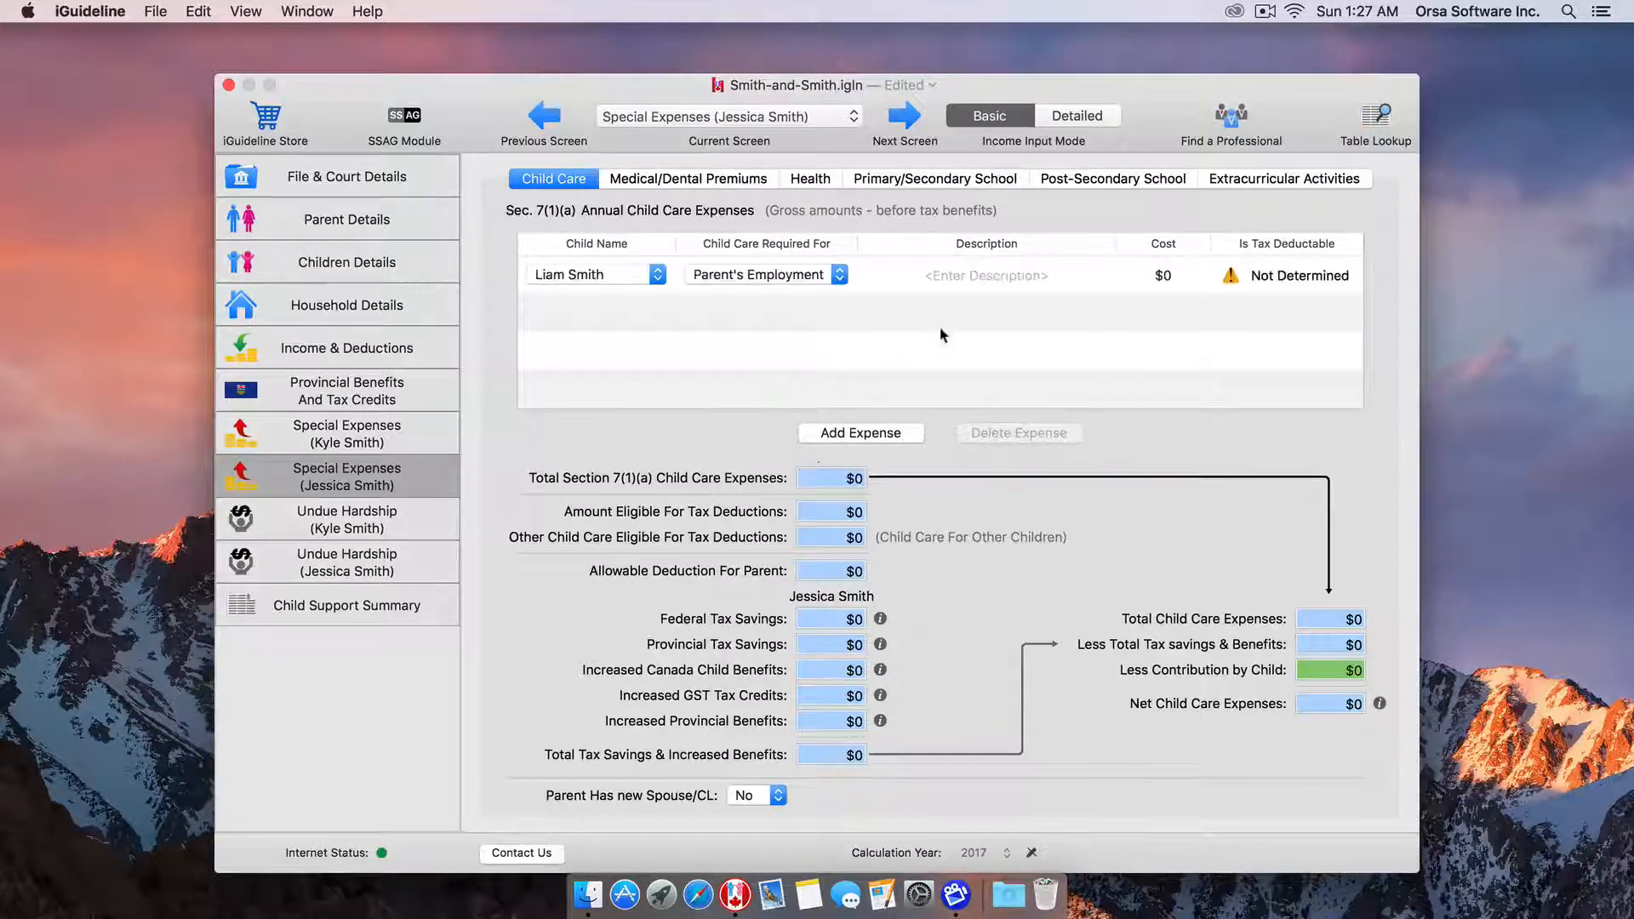
pyautogui.doubleClick(933, 274)
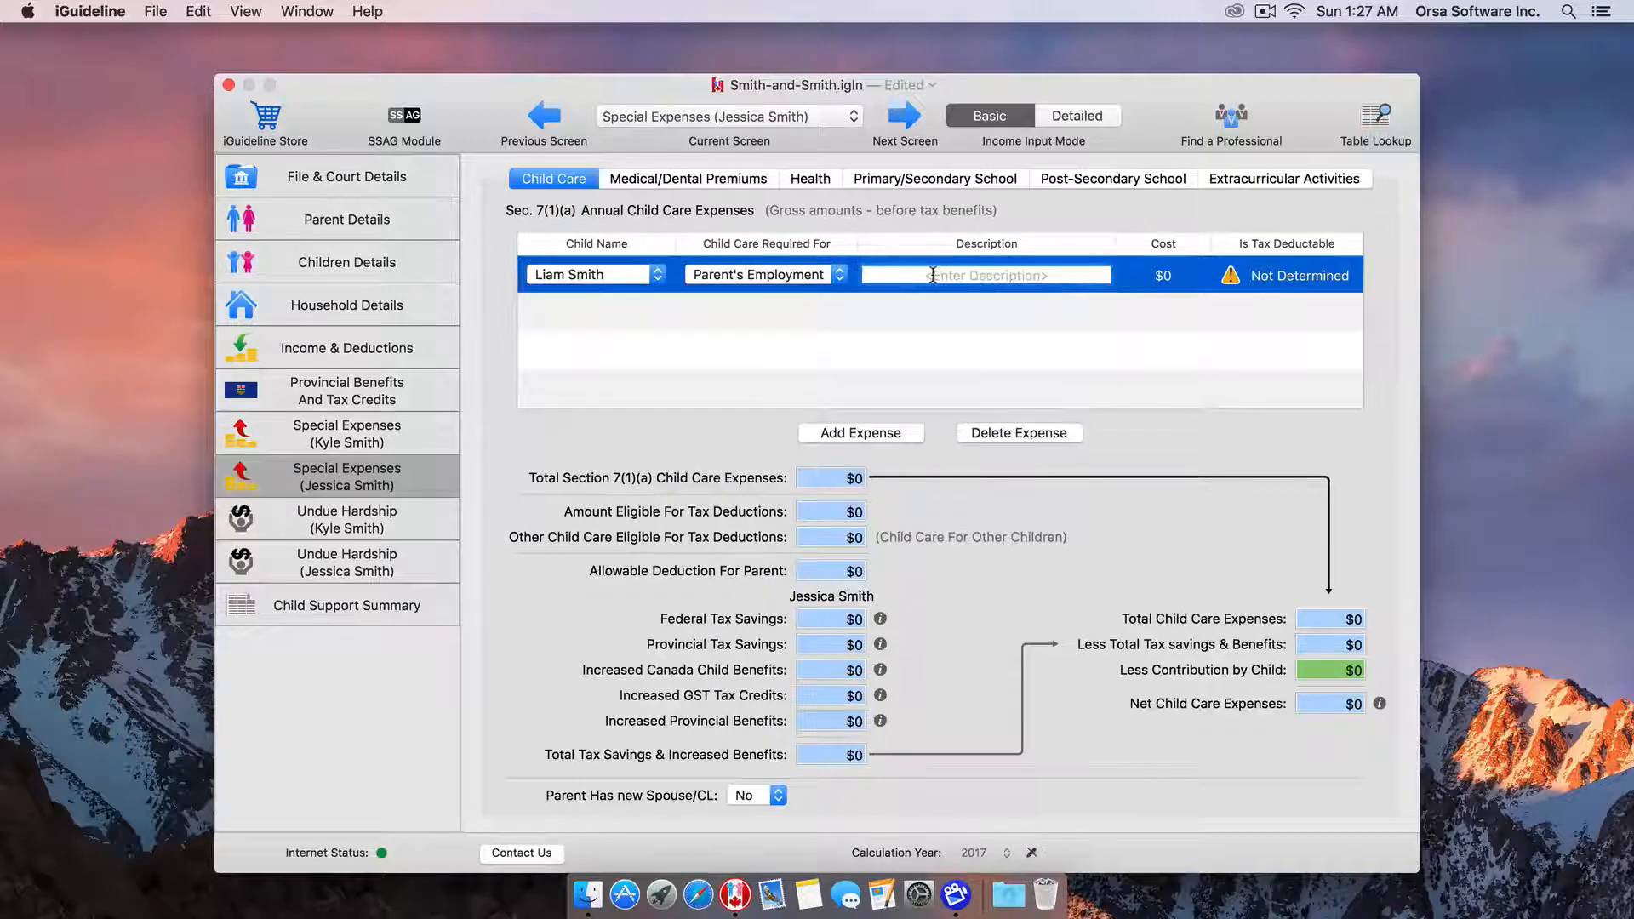
pyautogui.write('Daycare')
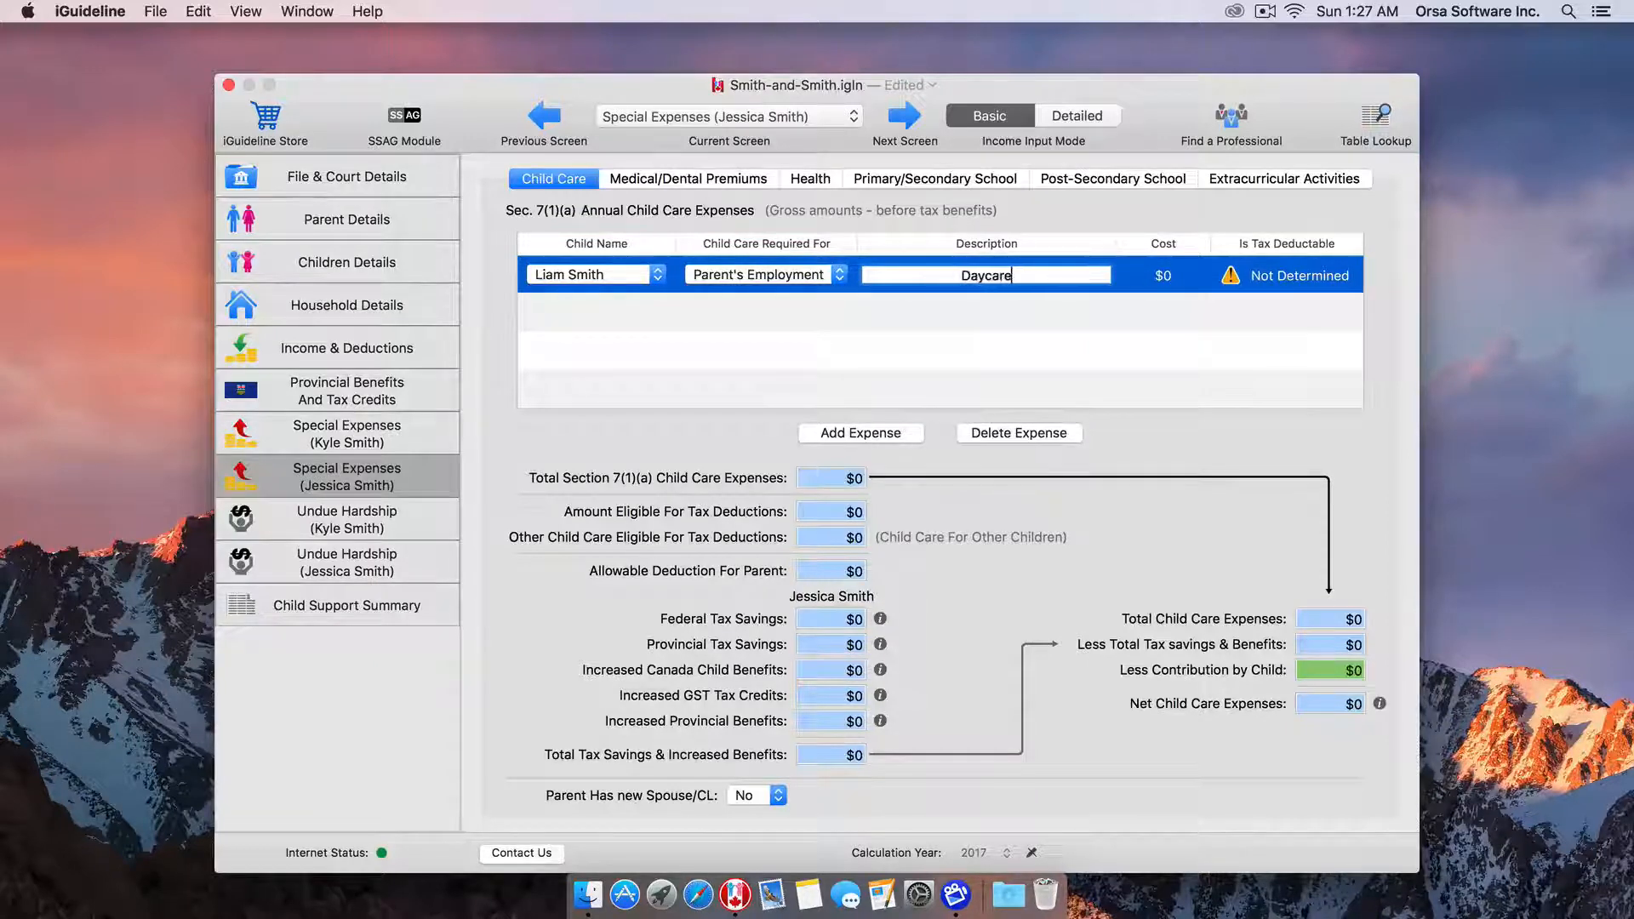
pyautogui.press('Tab')
pyautogui.write('5,00')
pyautogui.write('00')
pyautogui.press('Tab')
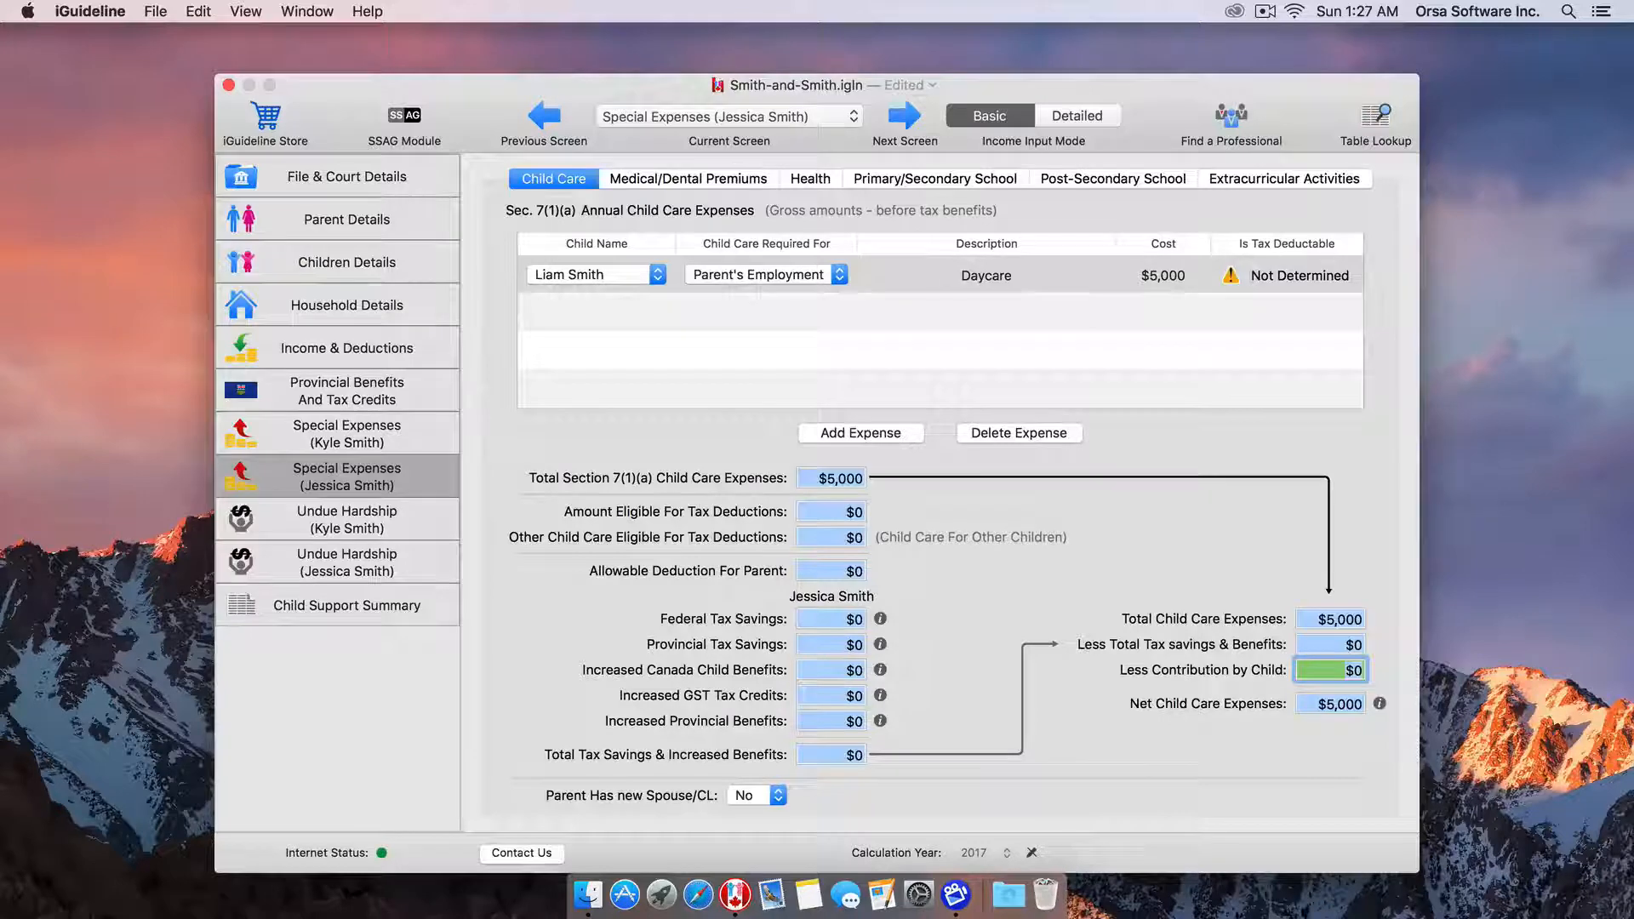
pyautogui.click(1230, 277)
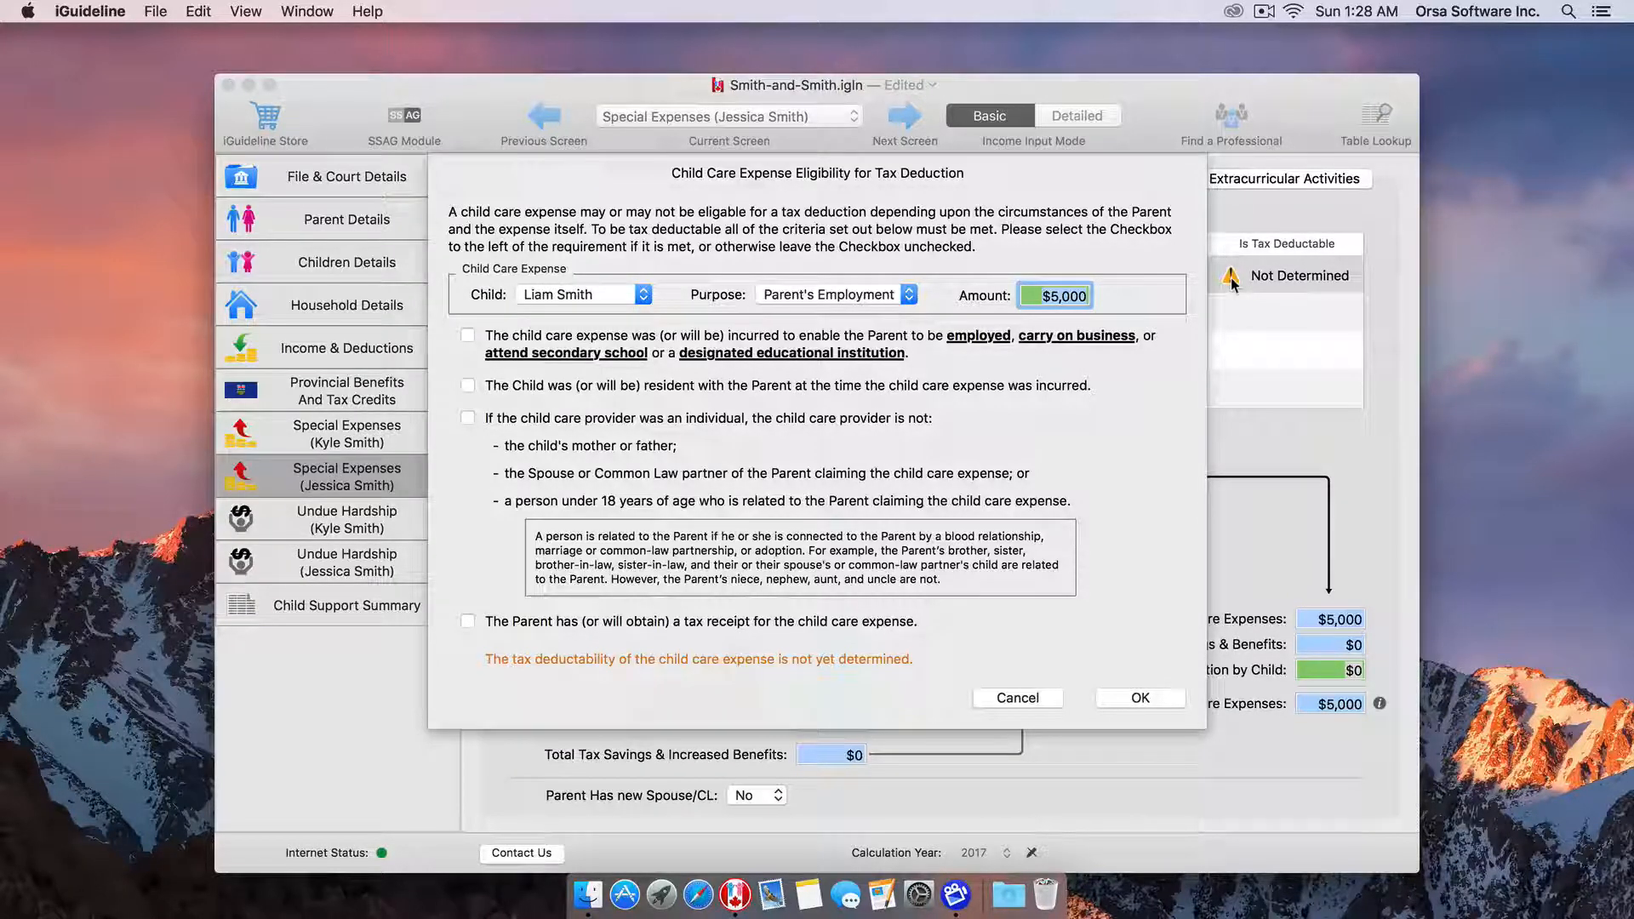
# Confirm all four child care eligibility conditions so the $5,000 daycare expense becomes tax deductible.
pyautogui.click(467, 335)
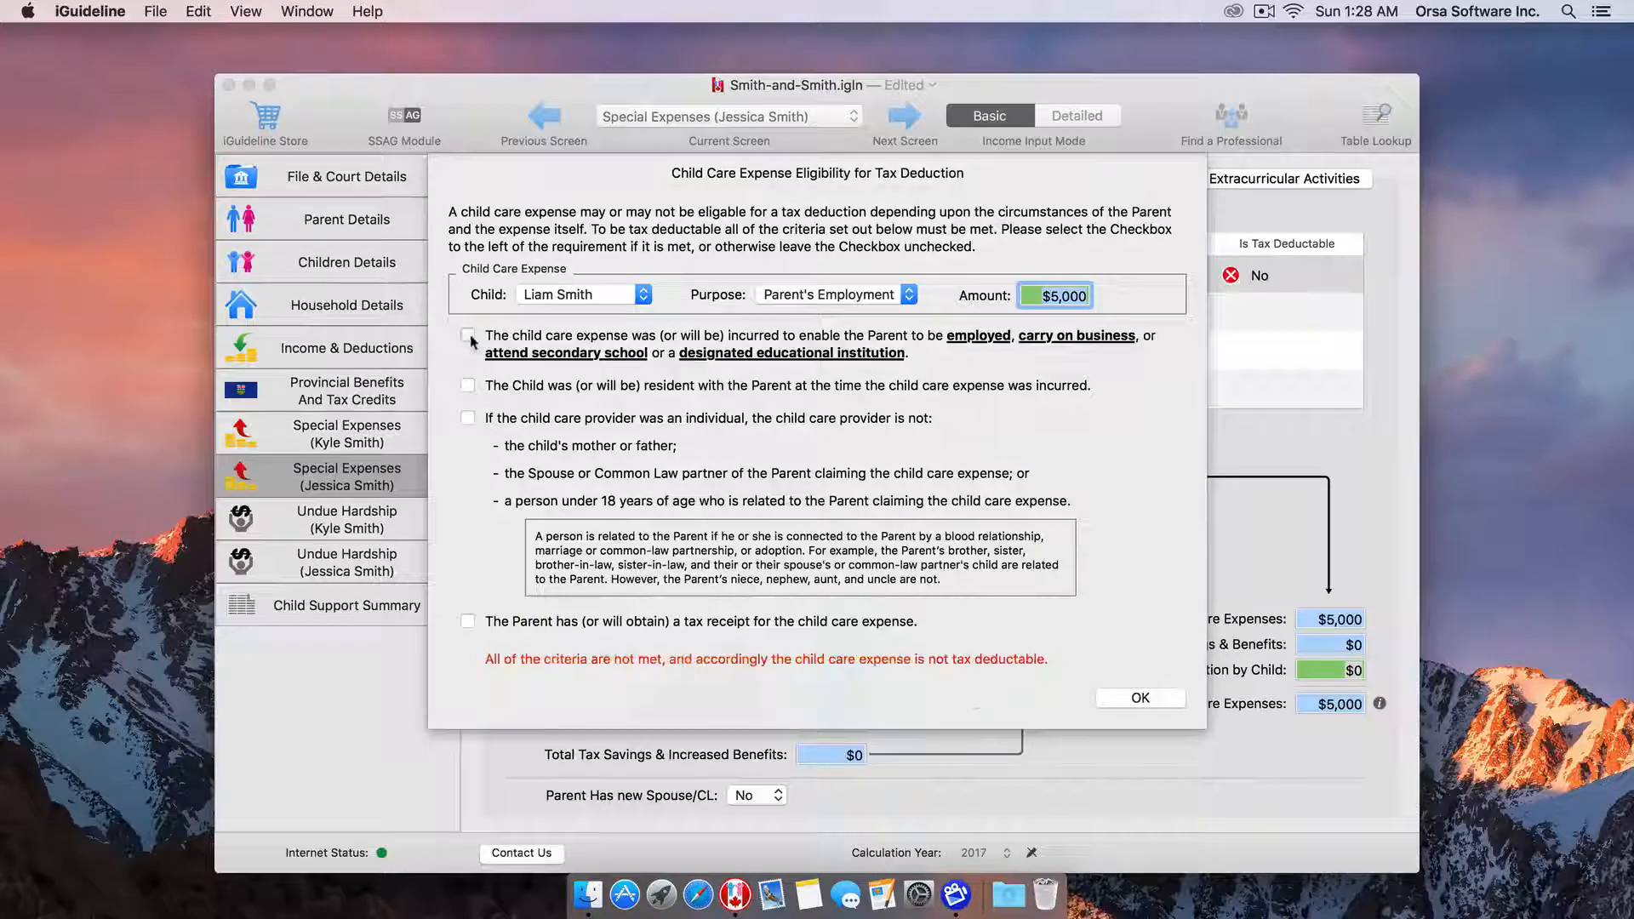
pyautogui.click(467, 387)
pyautogui.click(467, 417)
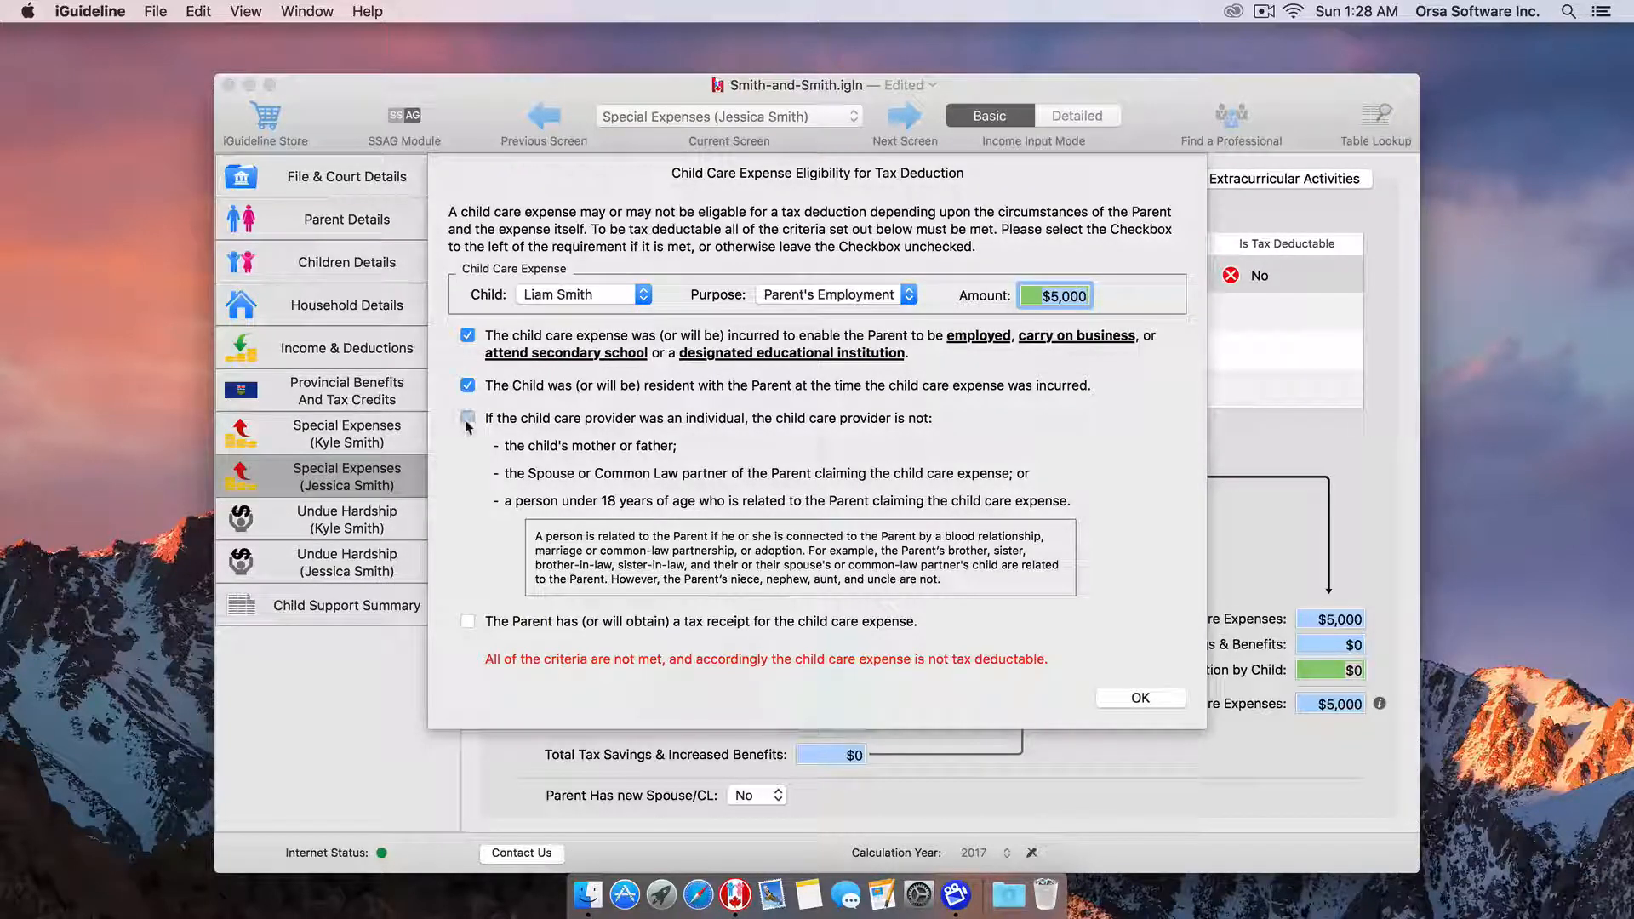
pyautogui.click(469, 623)
pyautogui.click(1145, 702)
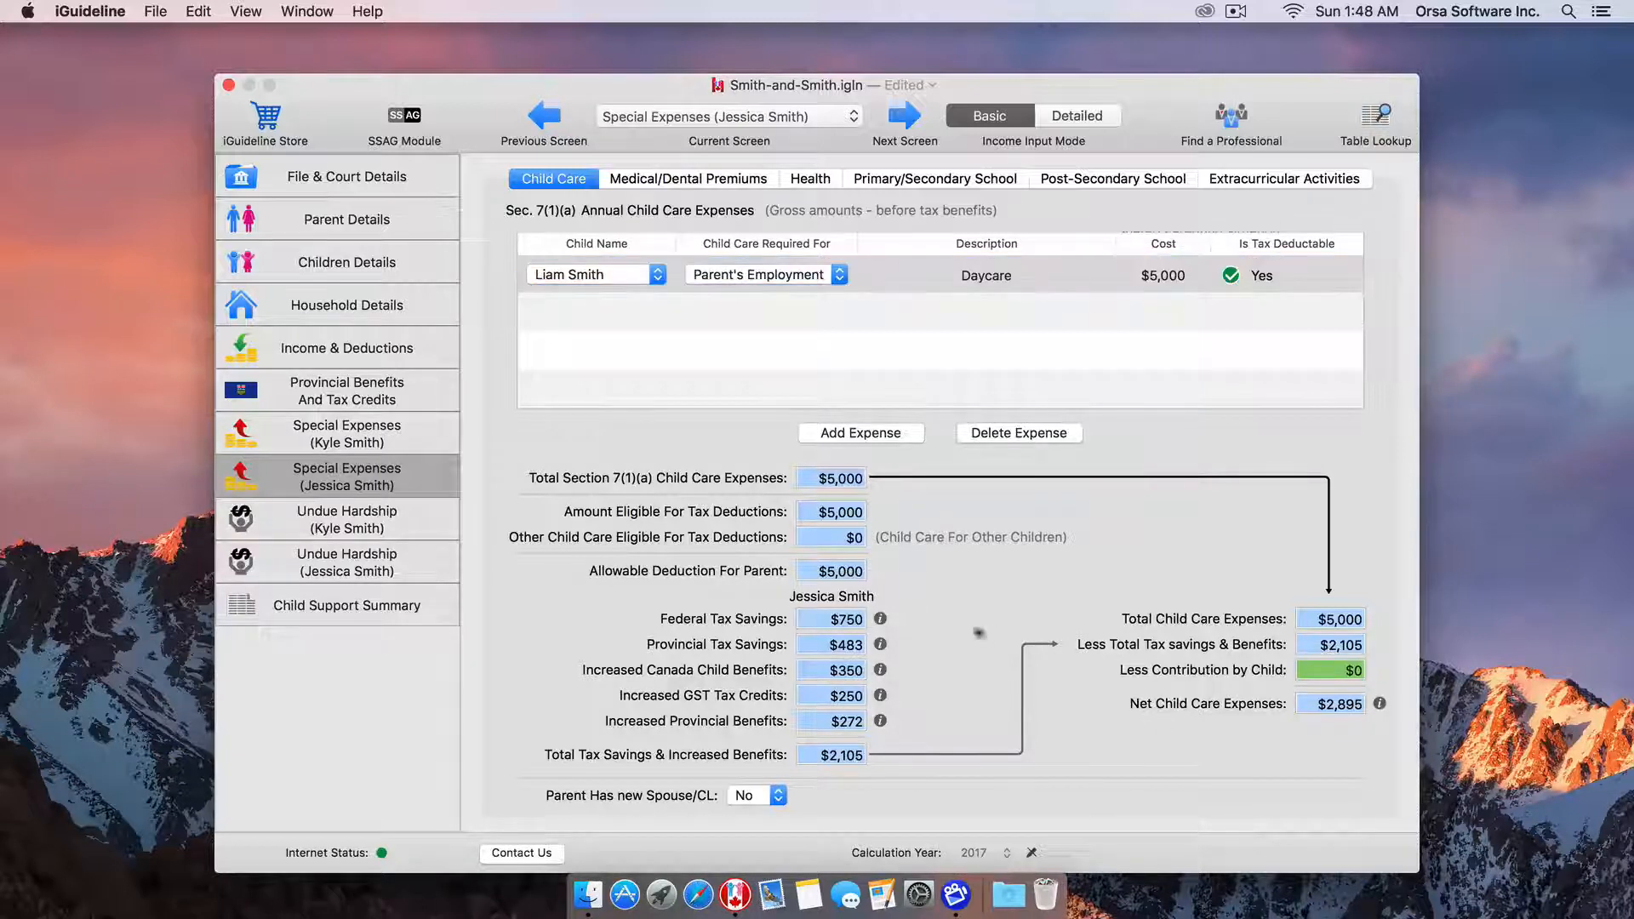
pyautogui.click(879, 619)
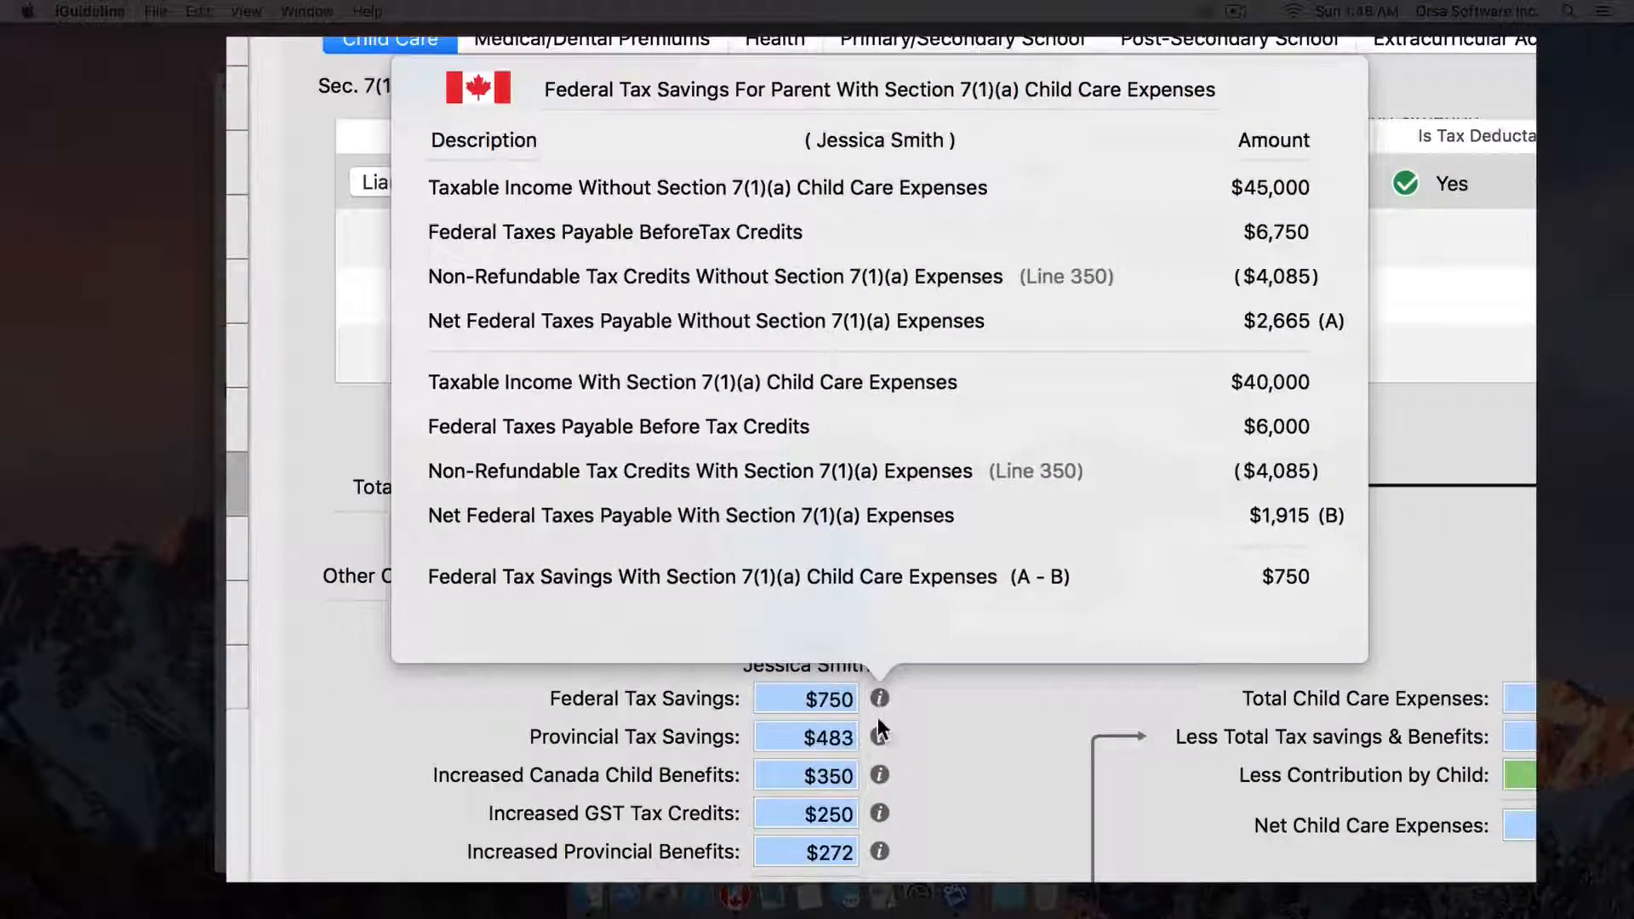
pyautogui.click(880, 737)
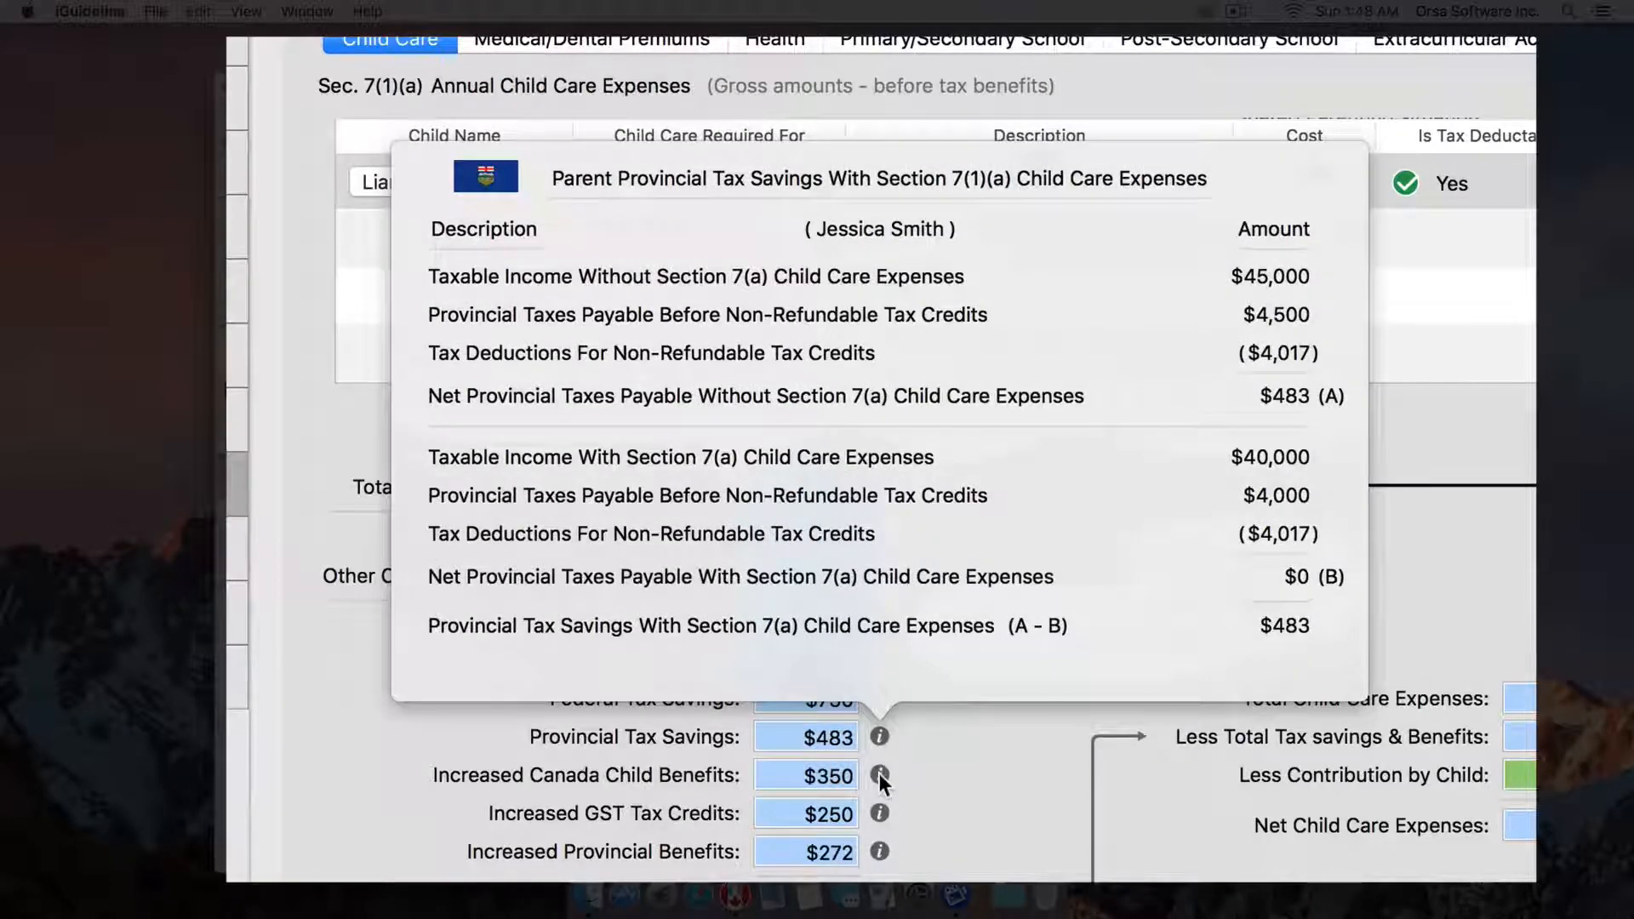
pyautogui.click(879, 774)
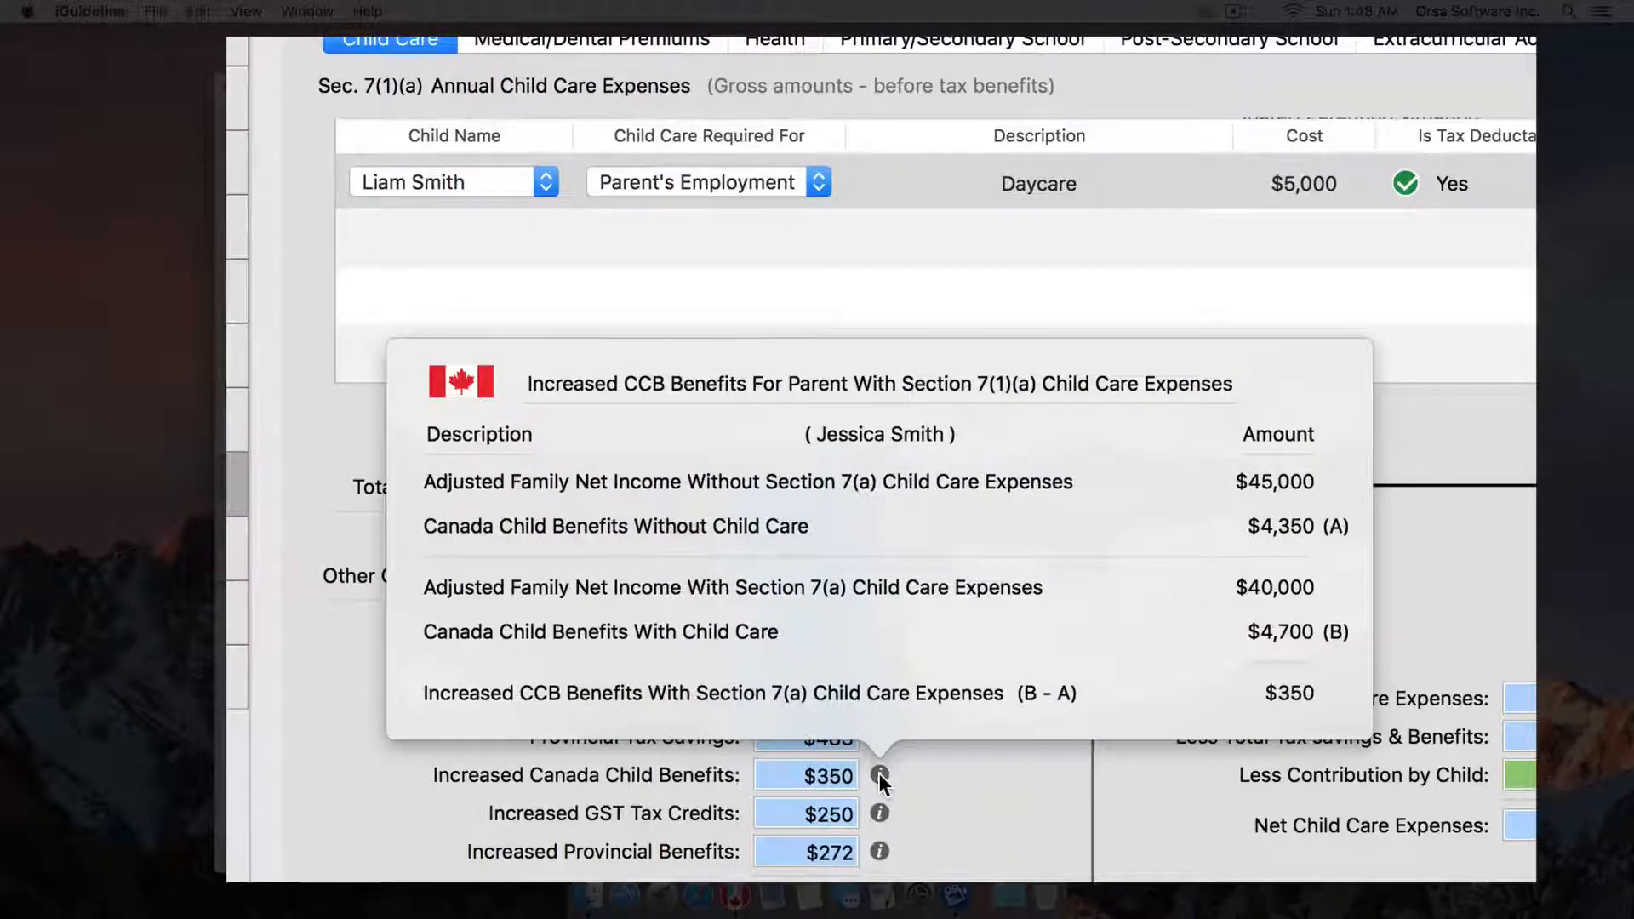
pyautogui.click(880, 813)
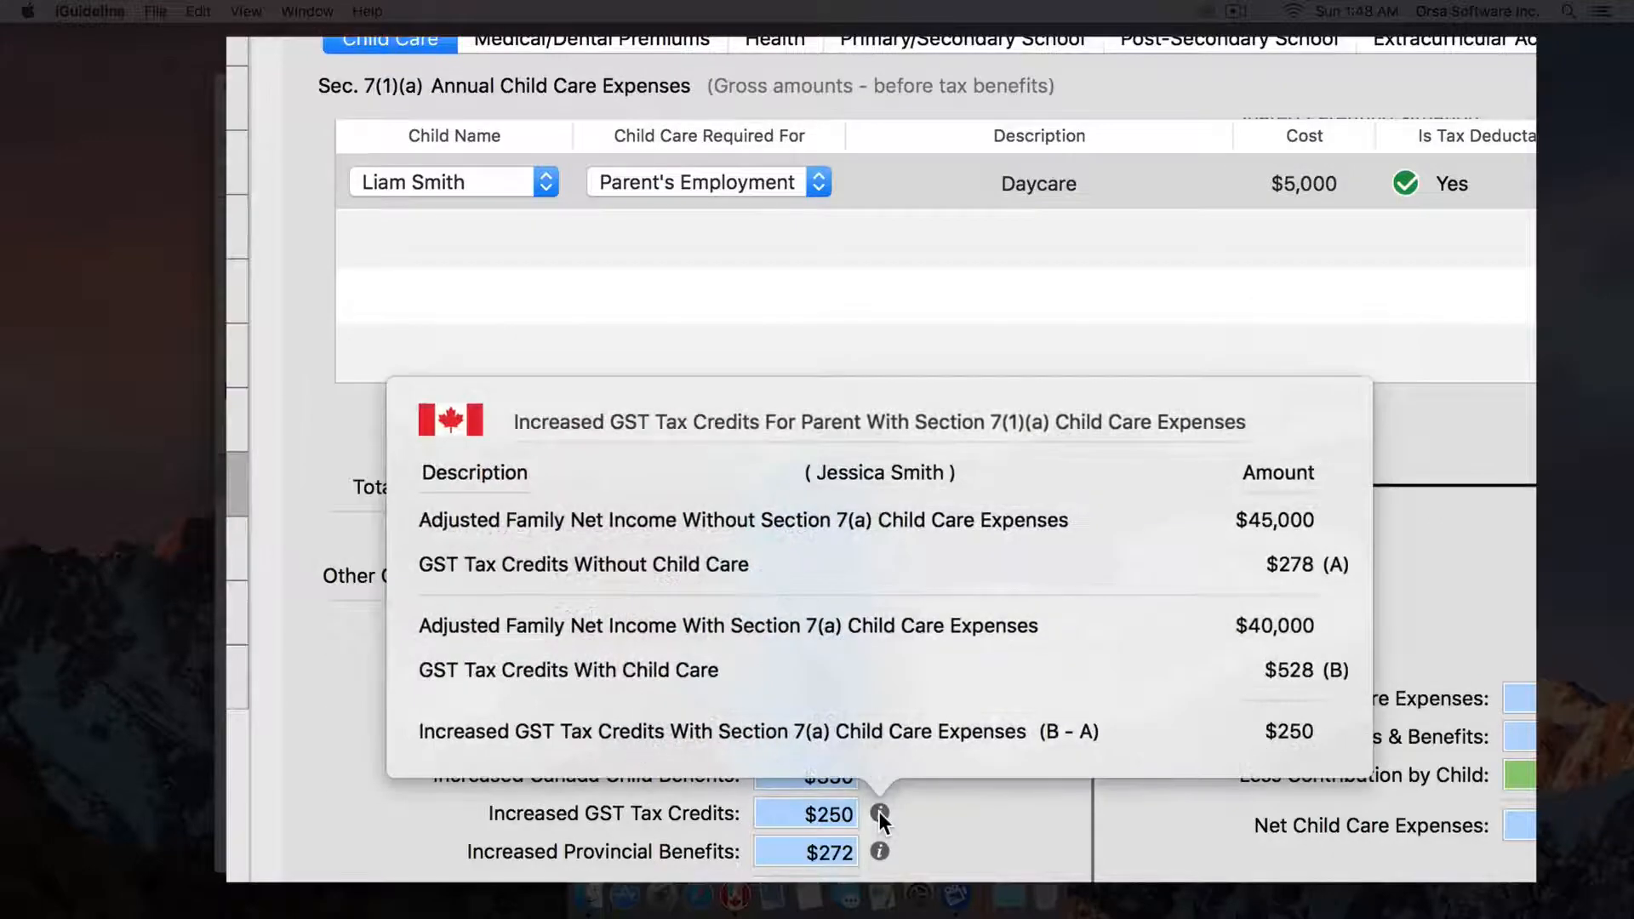
pyautogui.click(879, 850)
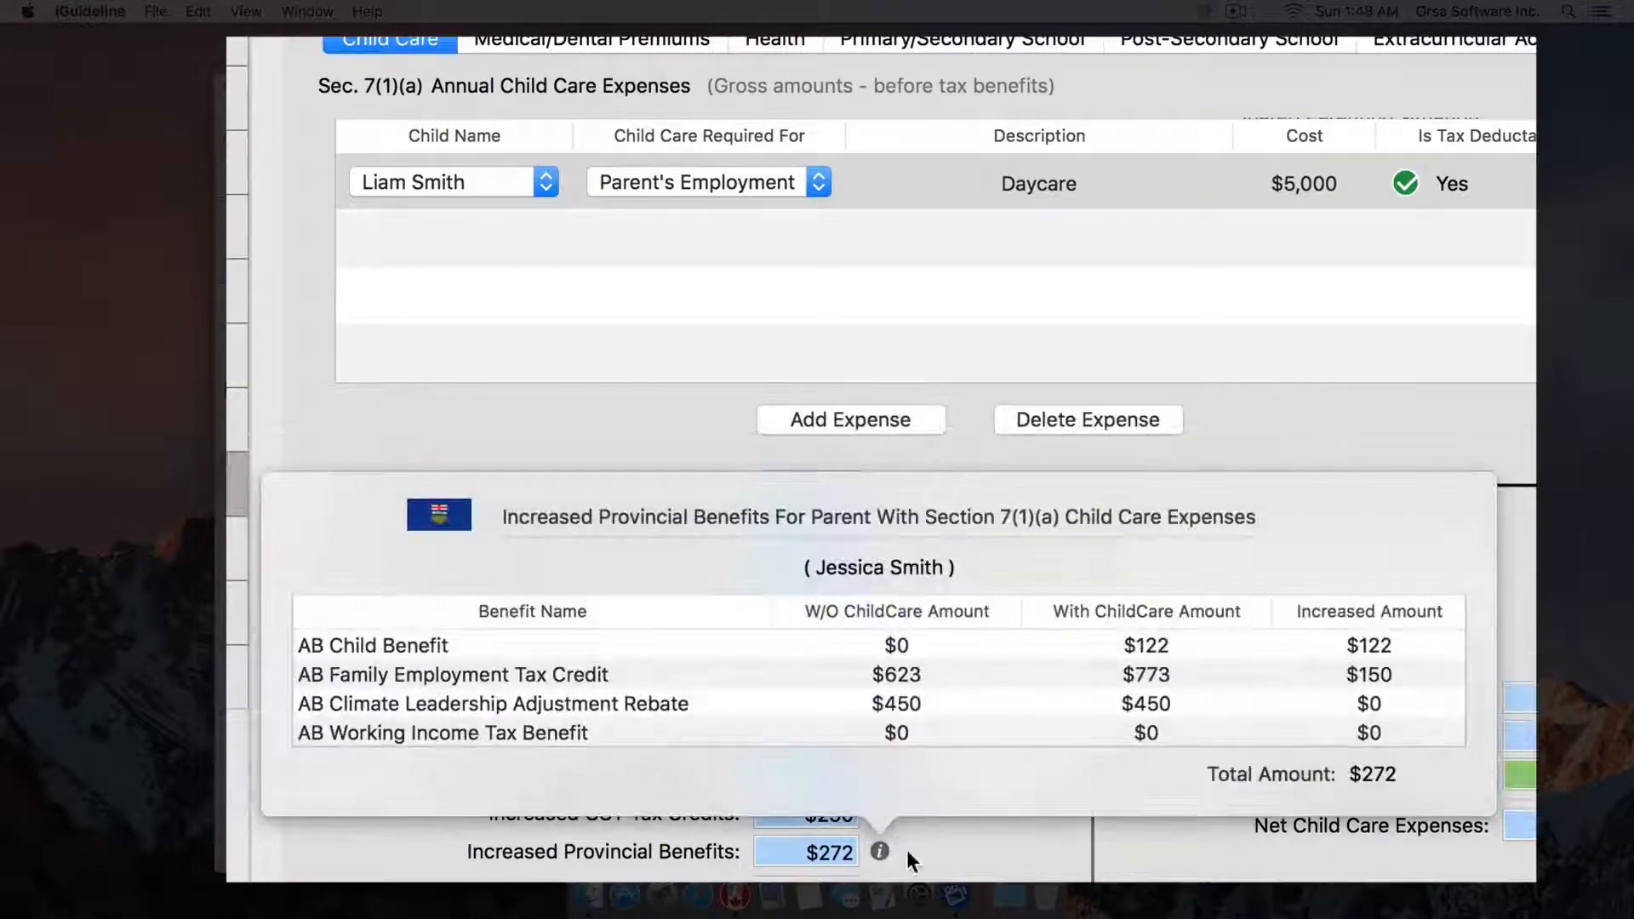
pyautogui.click(932, 850)
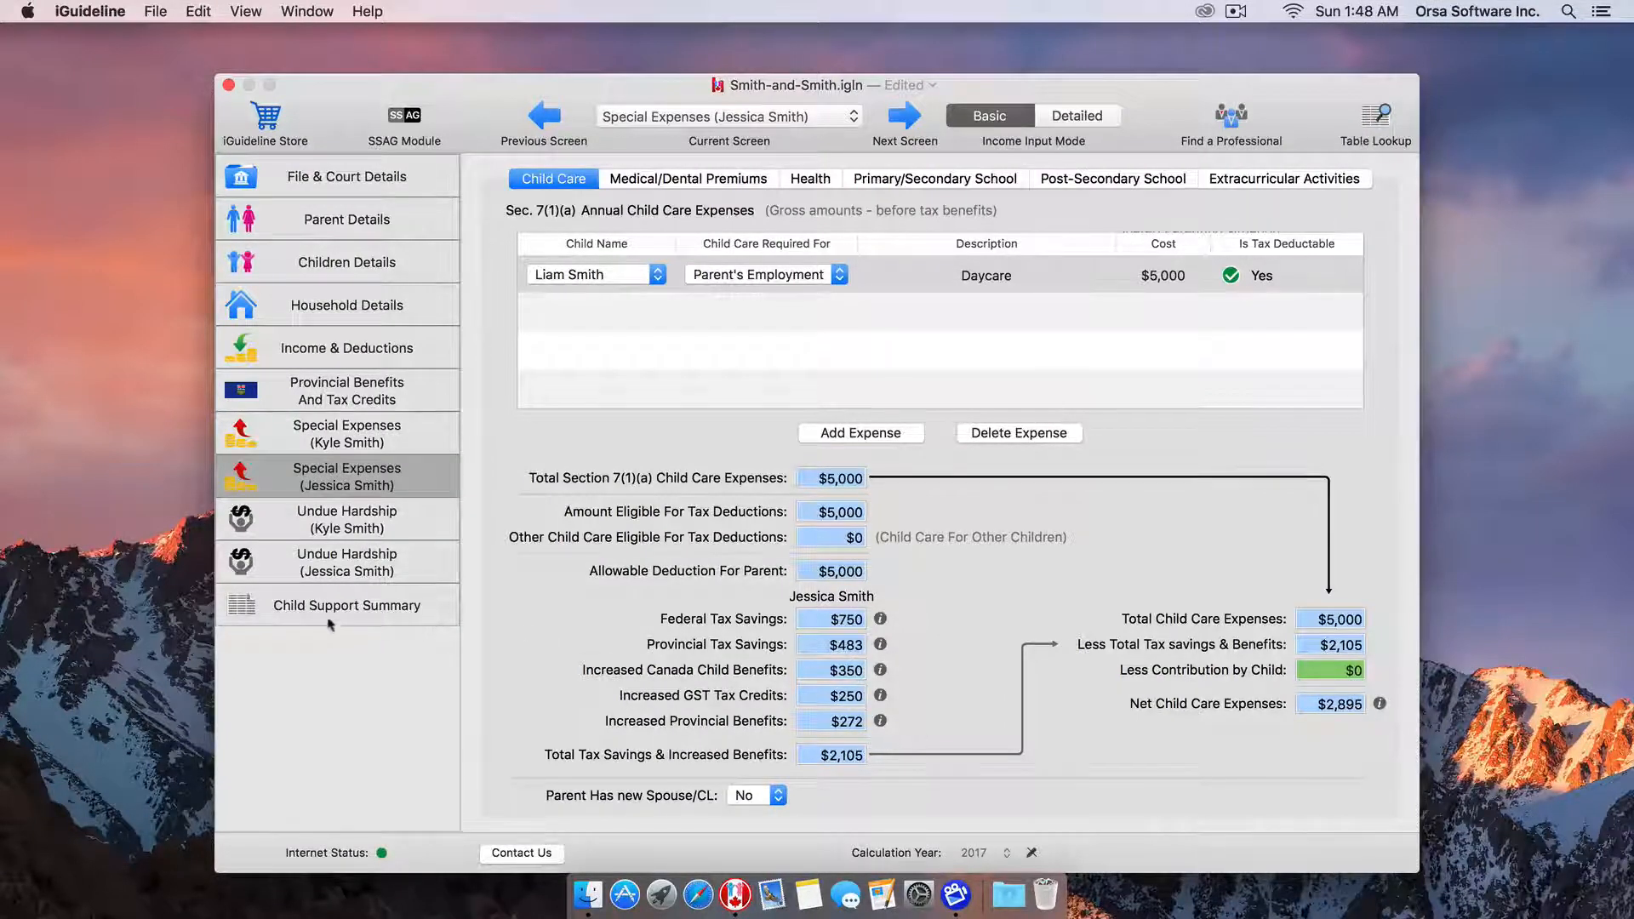
# Print the Summary of Child Support report ($825 monthly support) as a PDF opened in Preview.
pyautogui.click(326, 615)
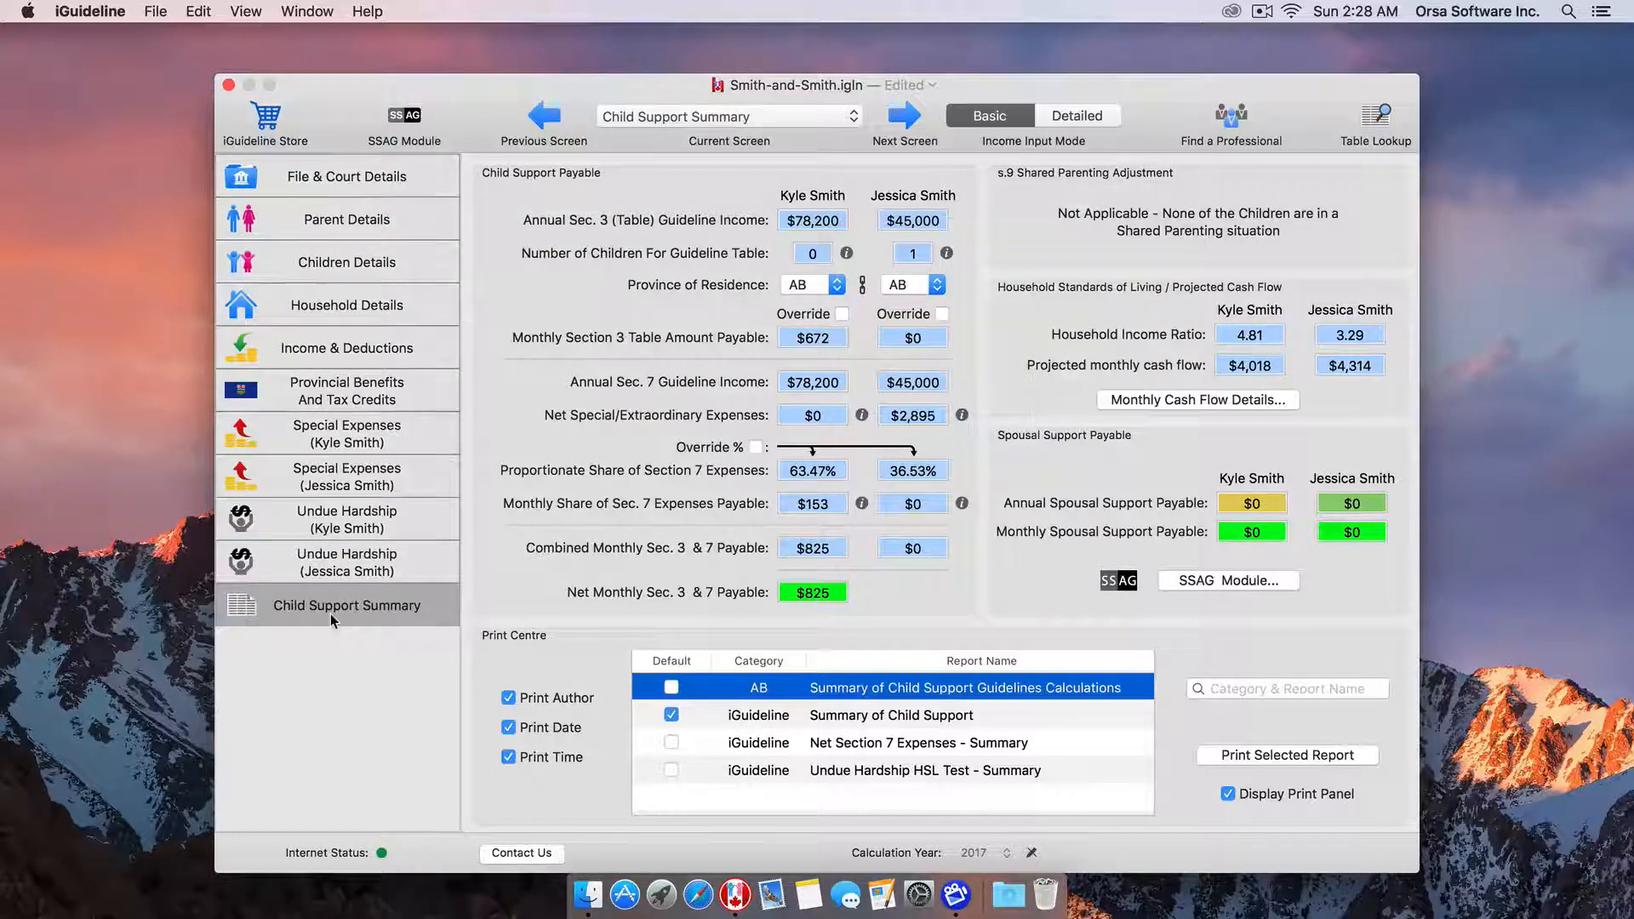
pyautogui.click(893, 721)
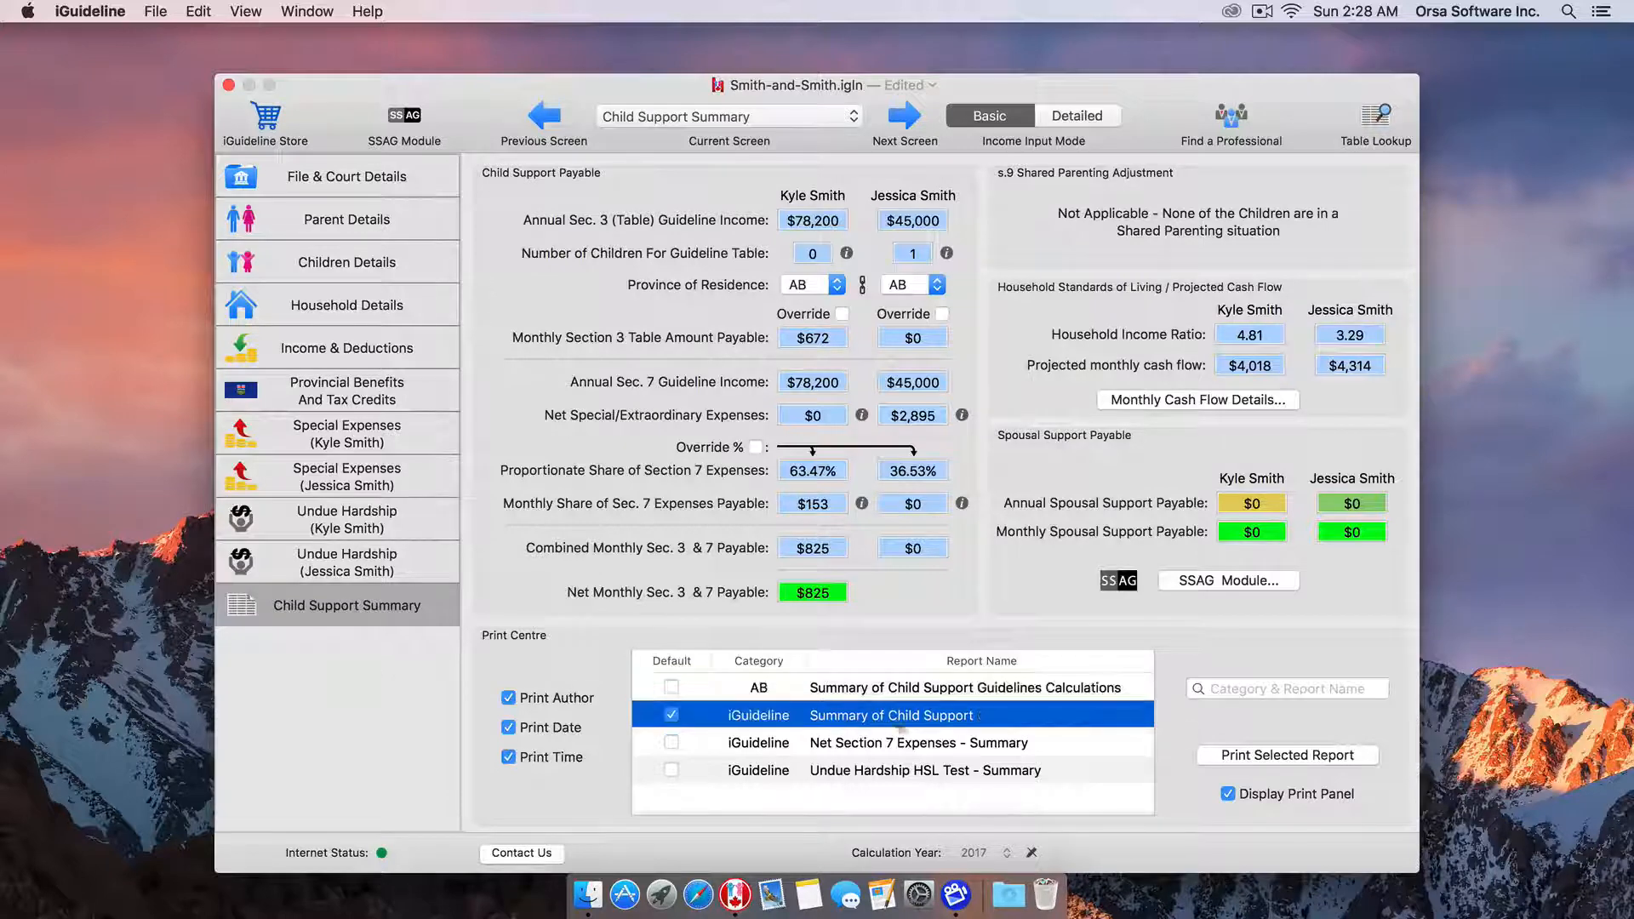
pyautogui.click(1282, 762)
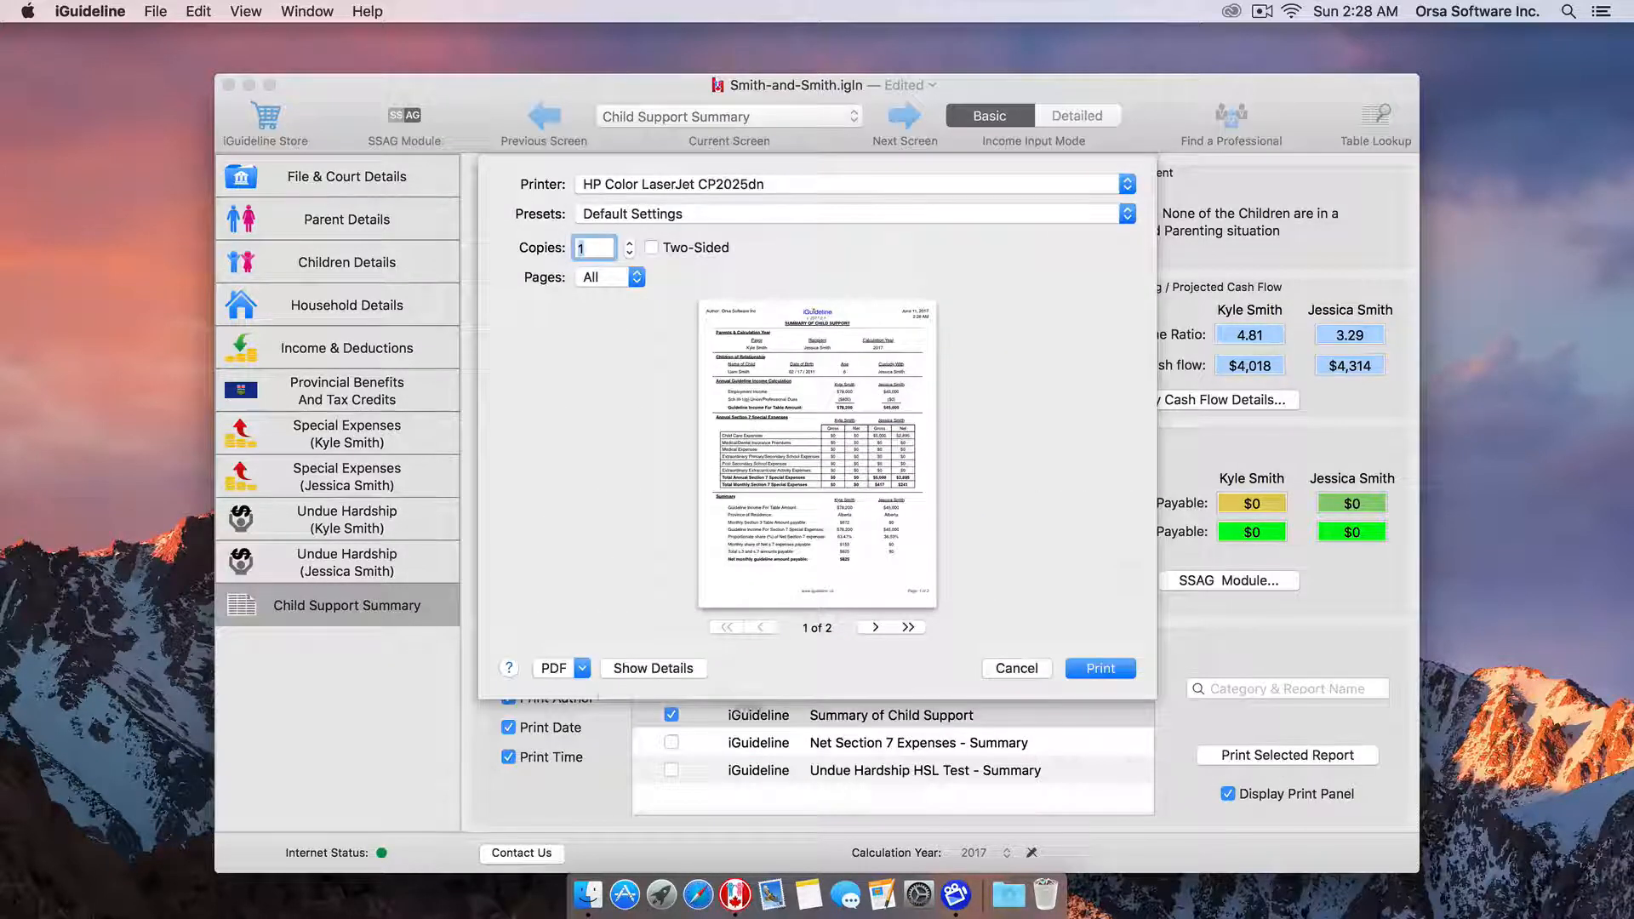
pyautogui.click(581, 669)
pyautogui.click(587, 692)
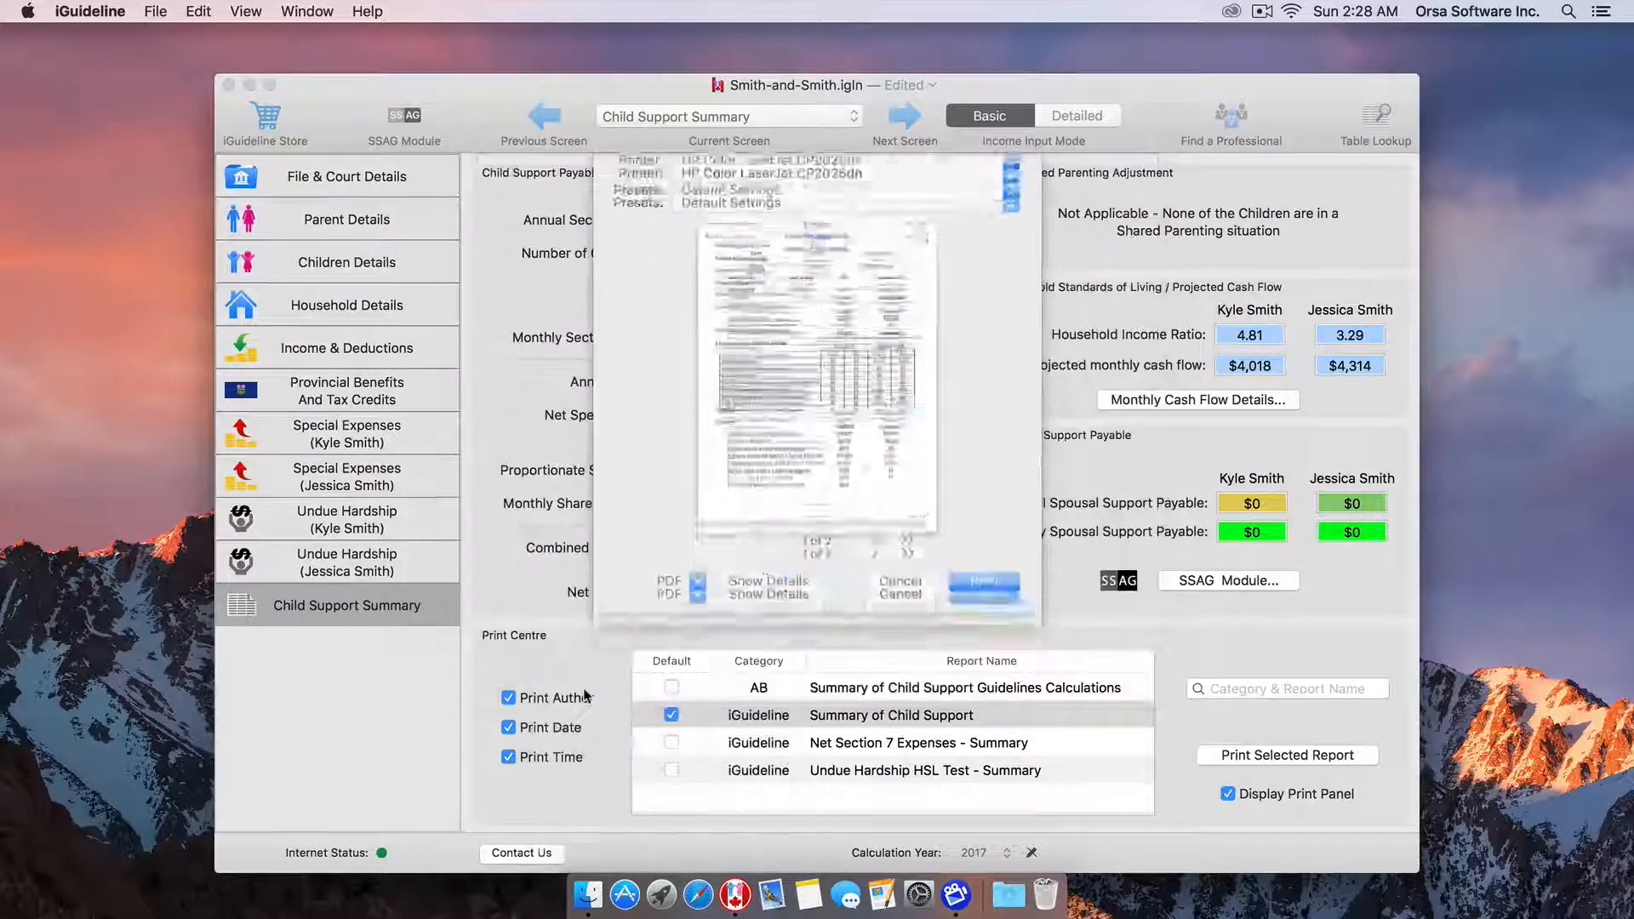